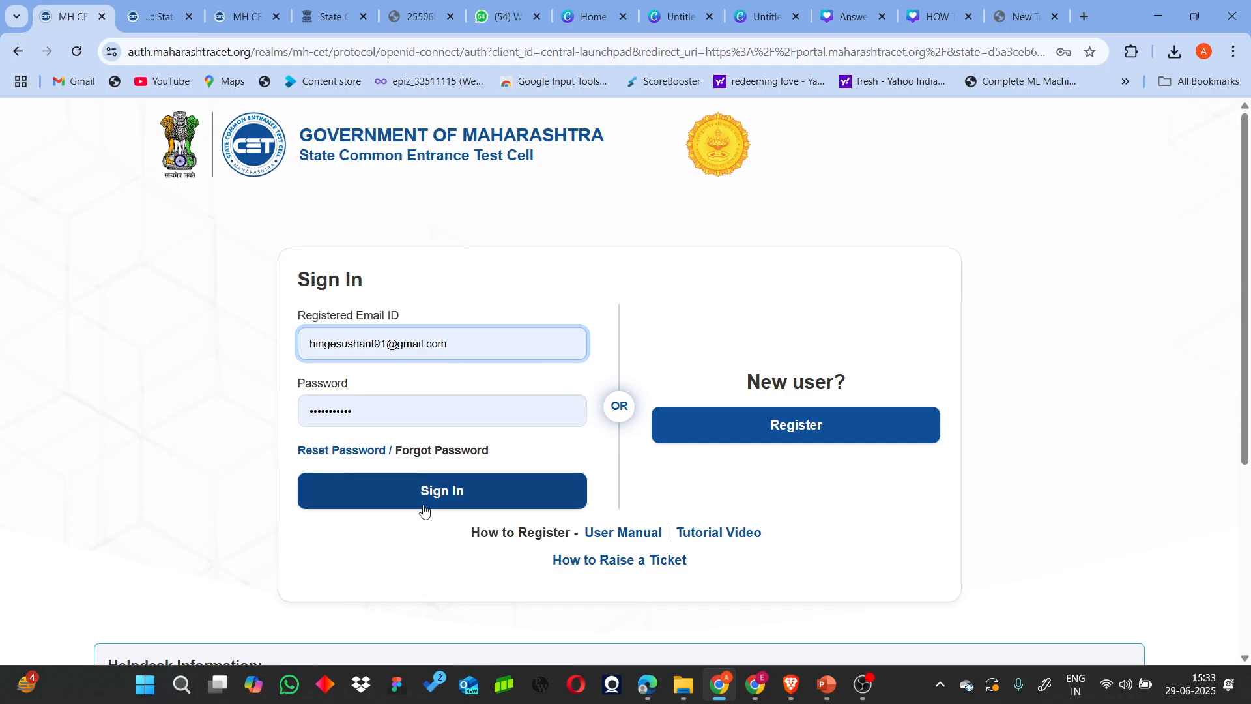
Step: Sign in with the prefilled credentials and open the Bachelor of Engineering registration under Centralized Admission Process (CAP) Registration
left_click(425, 511)
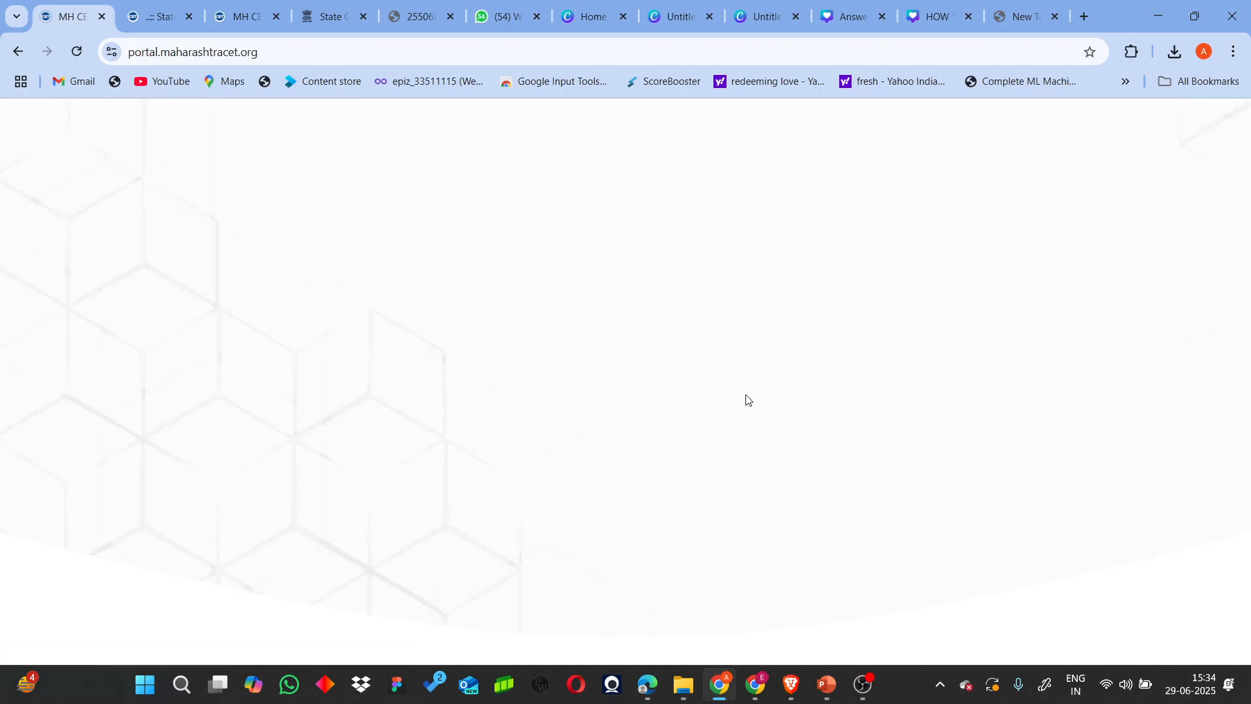
scroll(684, 469, "down", 3)
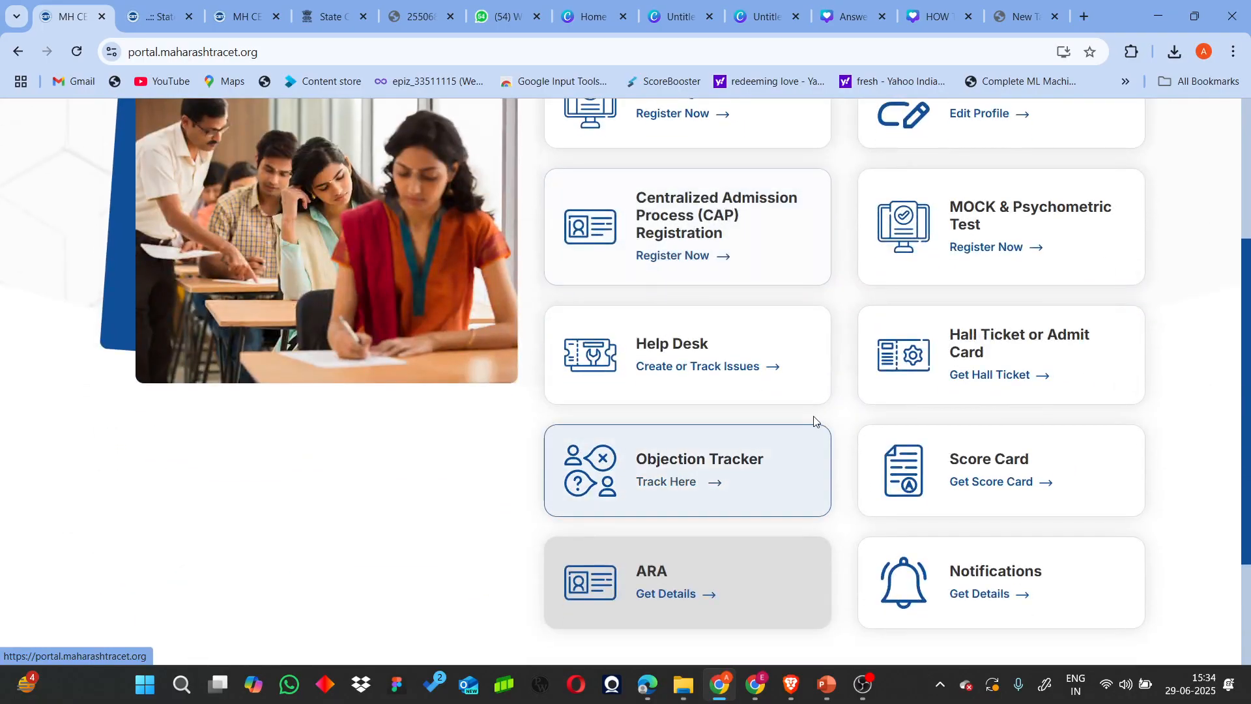
left_click(695, 229)
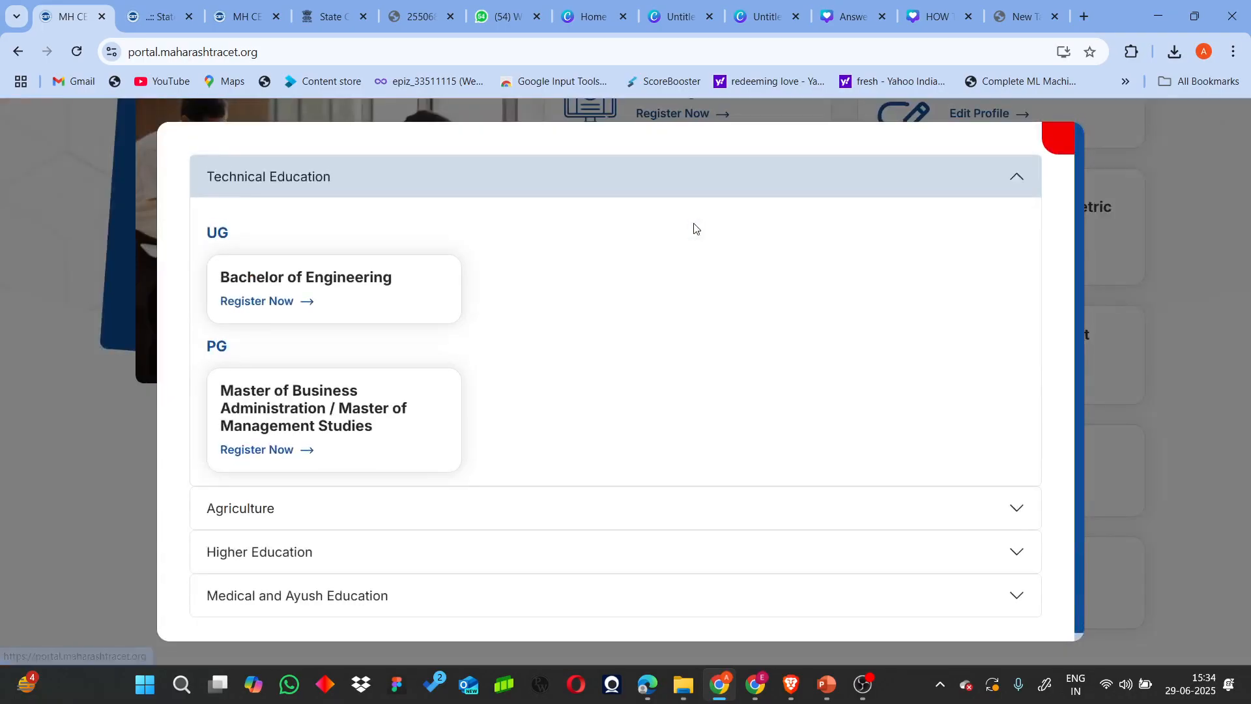
left_click(316, 281)
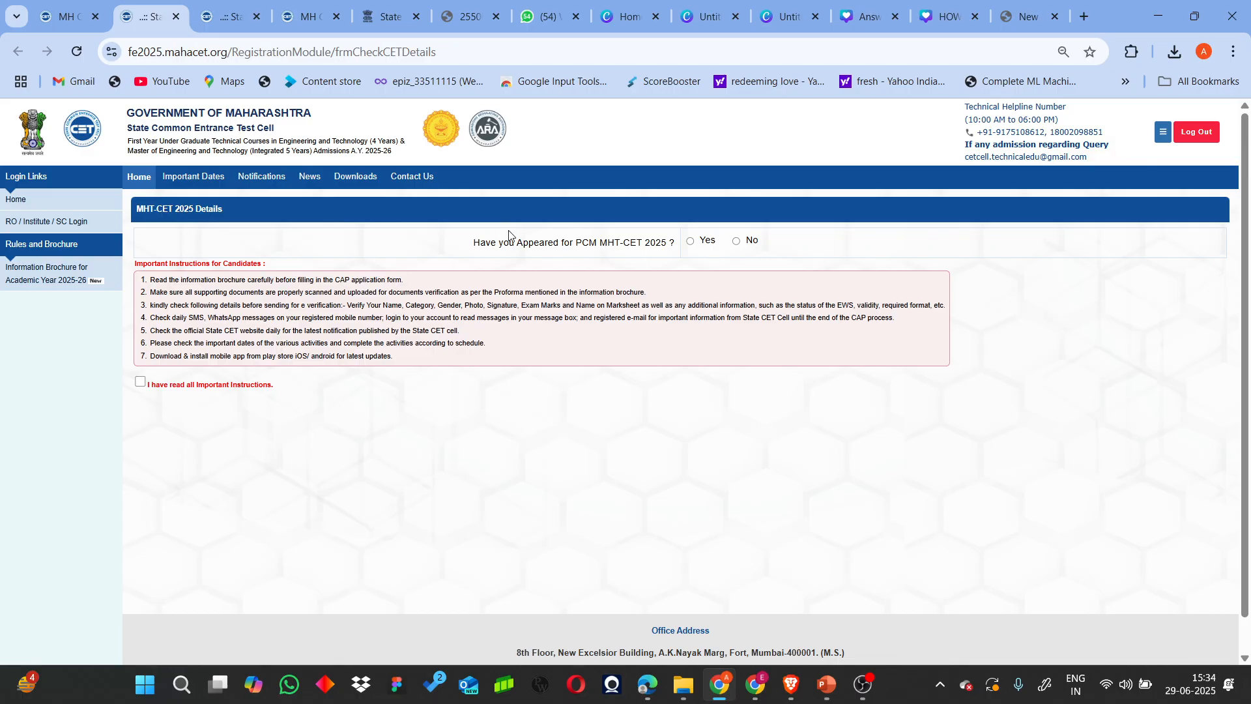
Step: Highlight PCM MHT-CET in the first question and answer Yes to having appeared for PCM MHT-CET 2025
scroll(582, 241, "up", 3, "ctrl")
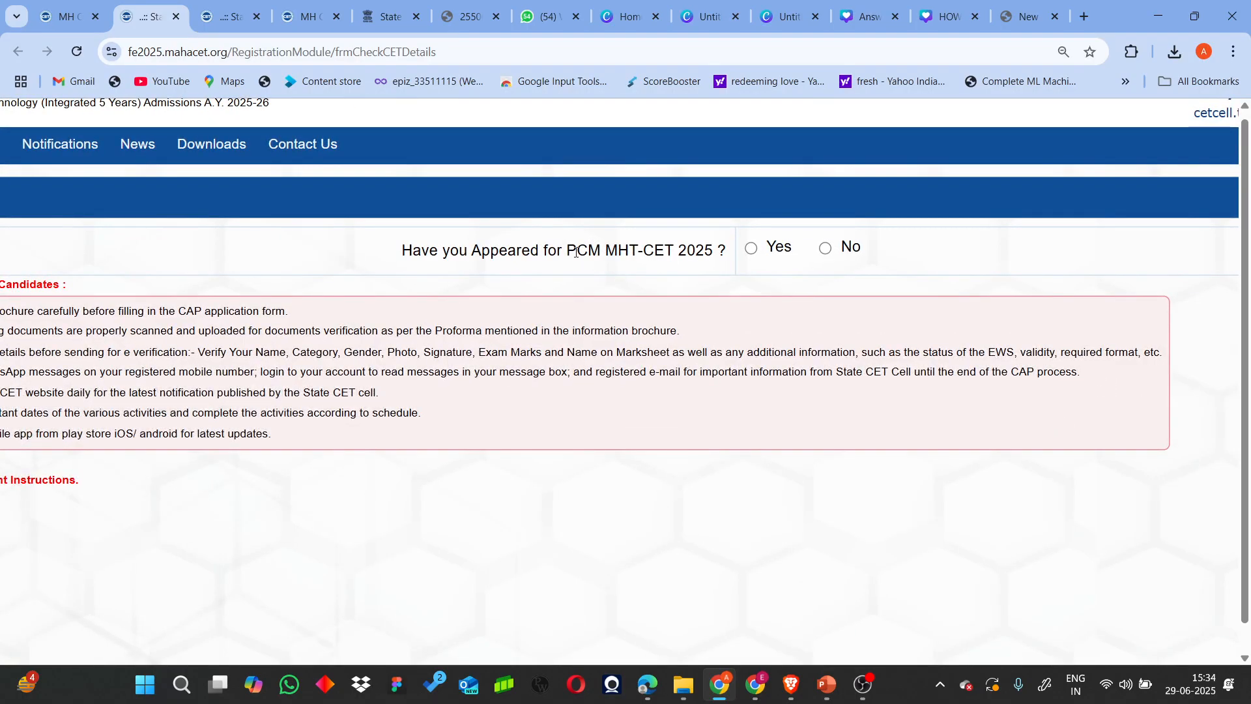
left_click_drag(578, 249, 678, 244)
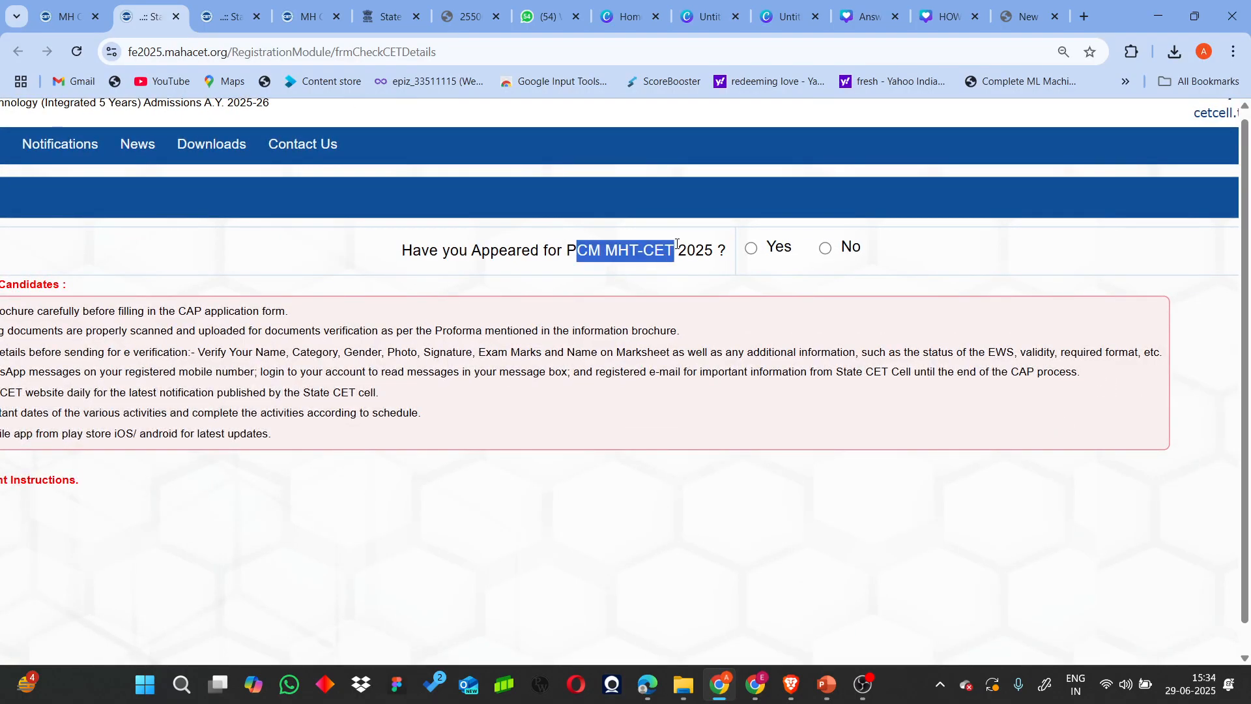
left_click(751, 249)
scroll(699, 281, "down", 3, "ctrl")
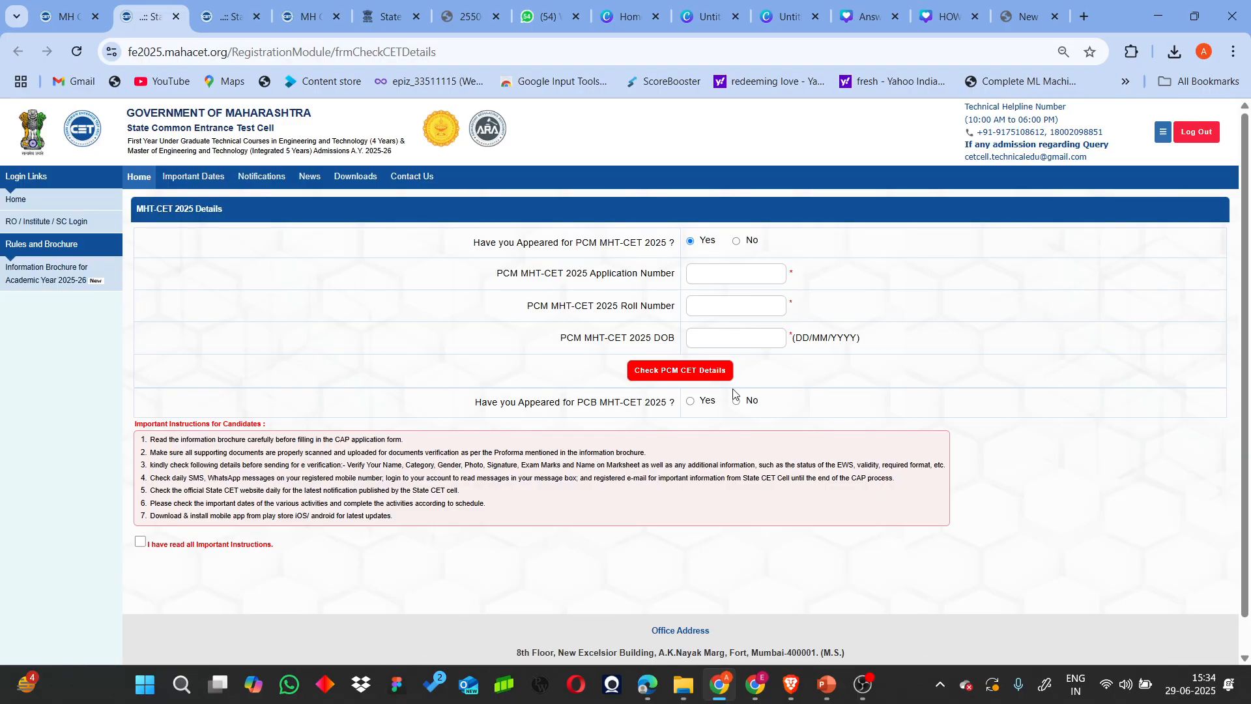
Step: Switch to the running PowerPoint slide show, ink-mark the Yes option for PCM MHT-CET 2025, and advance to the next slide
key("super+Tab")
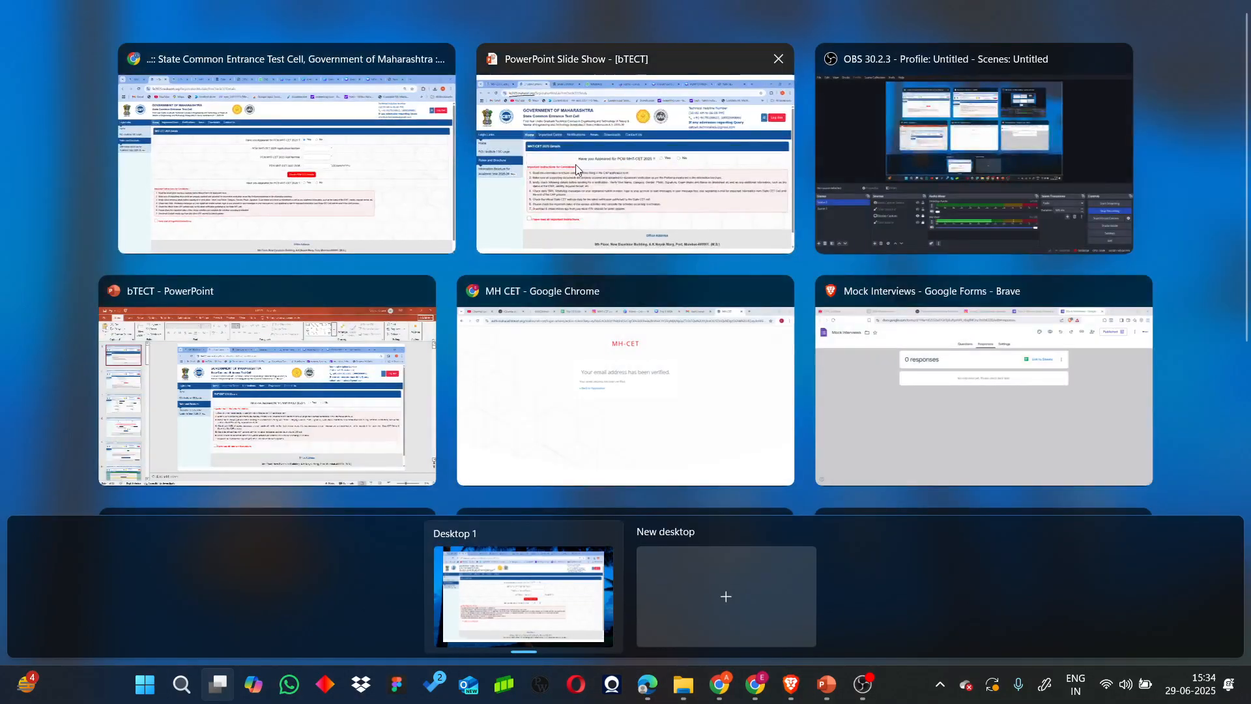
left_click(591, 191)
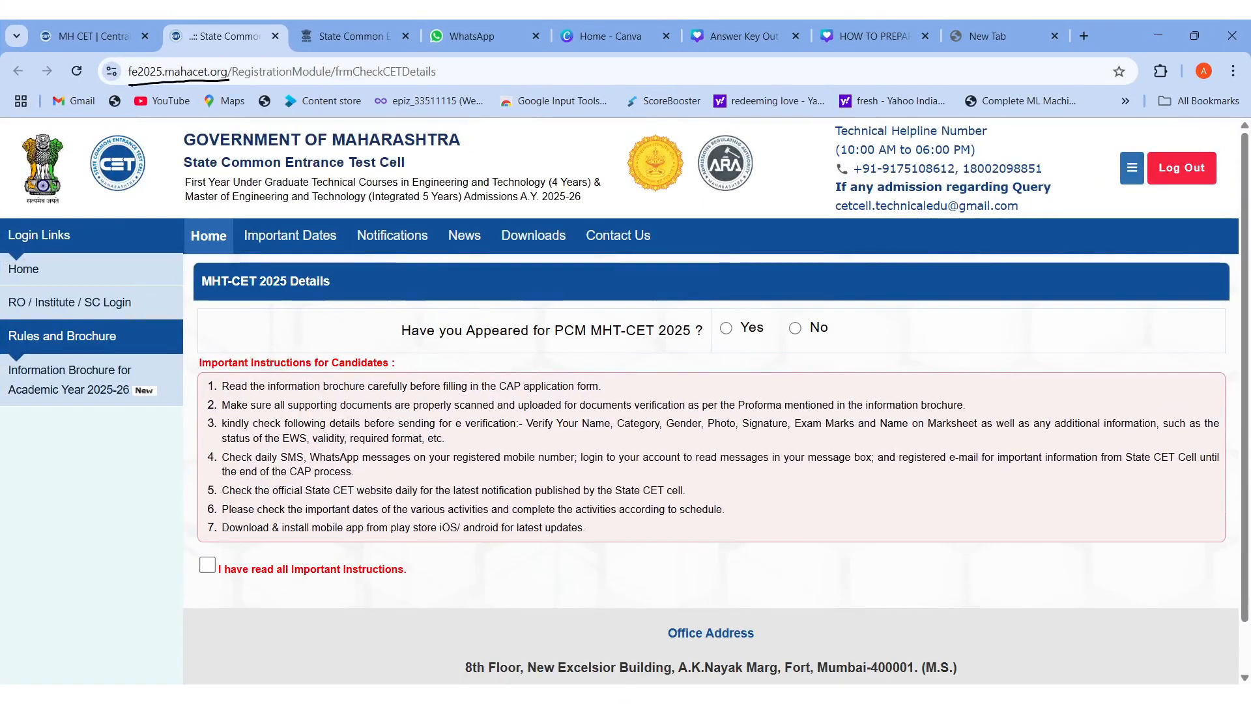
left_click_drag(720, 345, 751, 350)
key("Right")
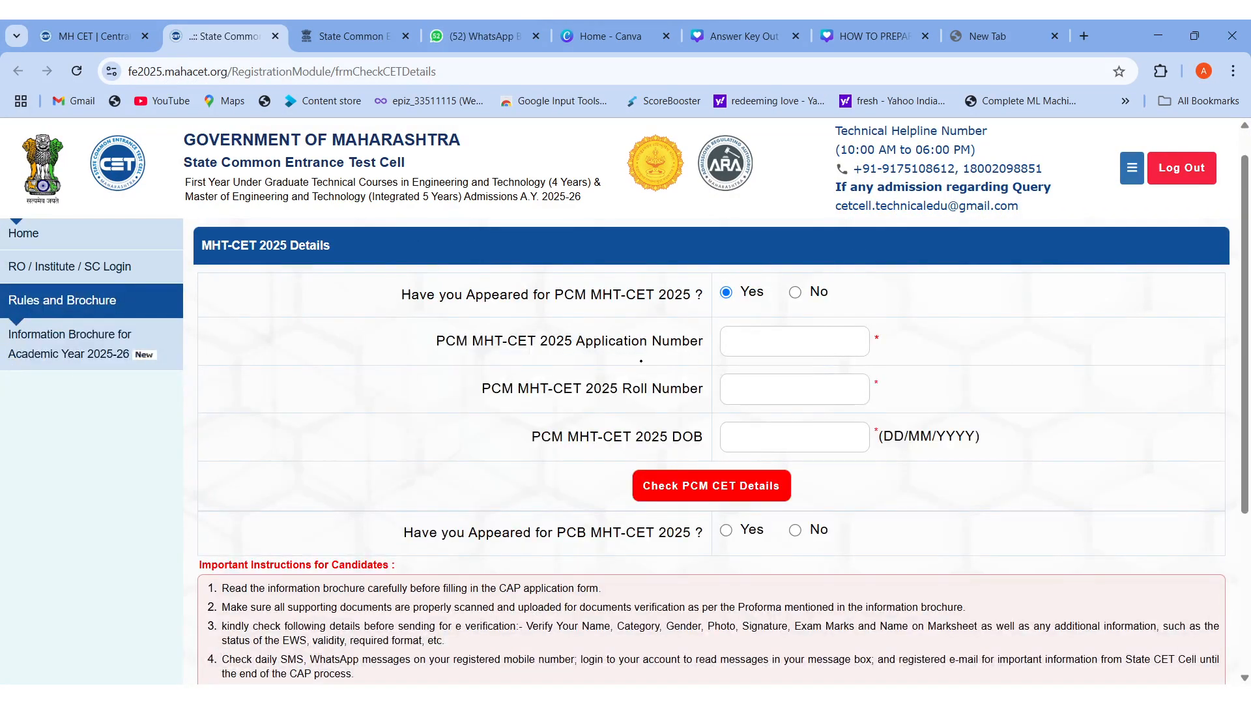
Step: Bracket the PCM application number, roll number and DOB fields in ink, and mark the PCB MHT-CET question and its answers
mouse_move(418, 327)
left_mouse_down()
mouse_move(400, 471)
mouse_move(432, 484)
left_mouse_up()
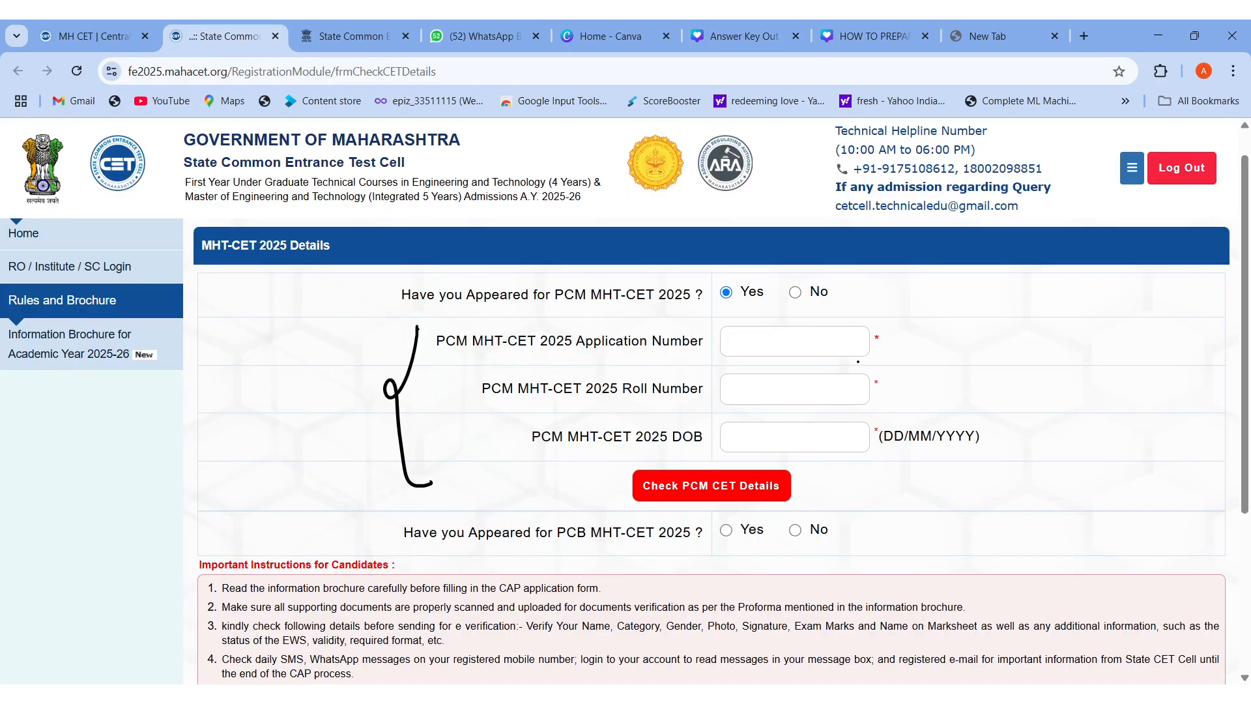
left_click_drag(1016, 413, 1014, 446)
mouse_move(548, 551)
left_mouse_down()
mouse_move(610, 550)
mouse_move(558, 560)
left_mouse_up()
left_click_drag(725, 545, 727, 555)
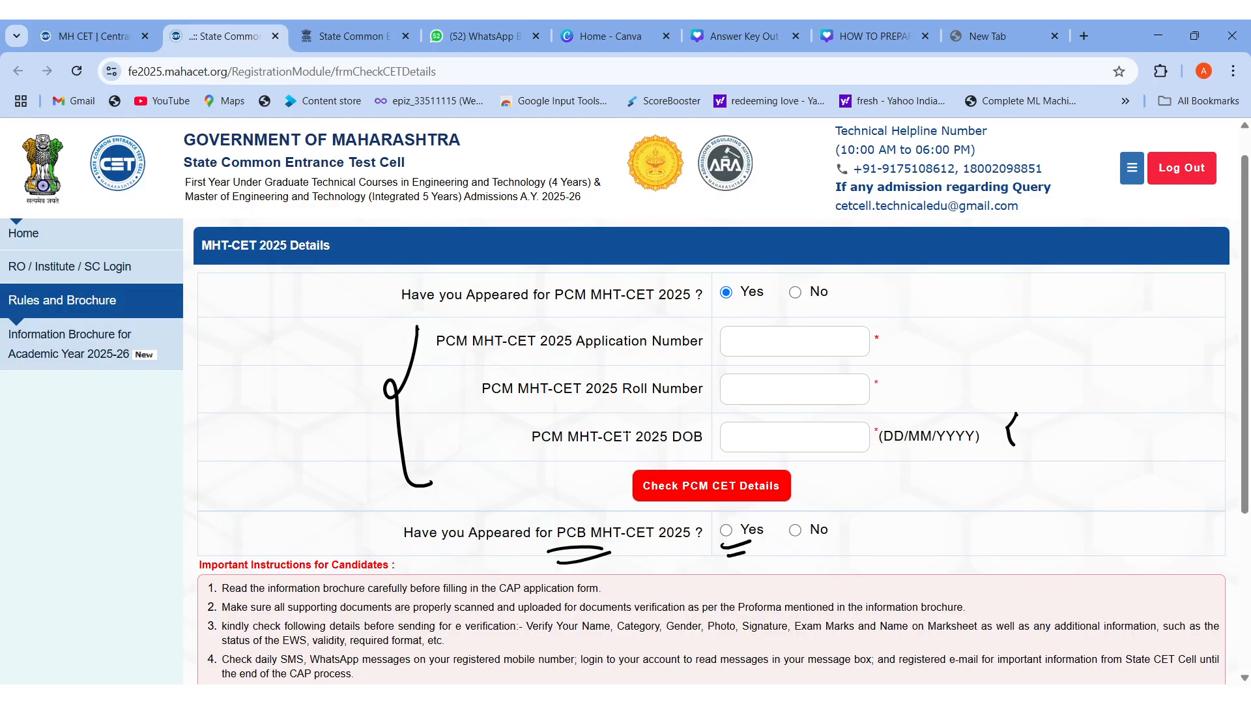
mouse_move(878, 514)
left_mouse_down()
mouse_move(873, 538)
mouse_move(901, 544)
left_mouse_up()
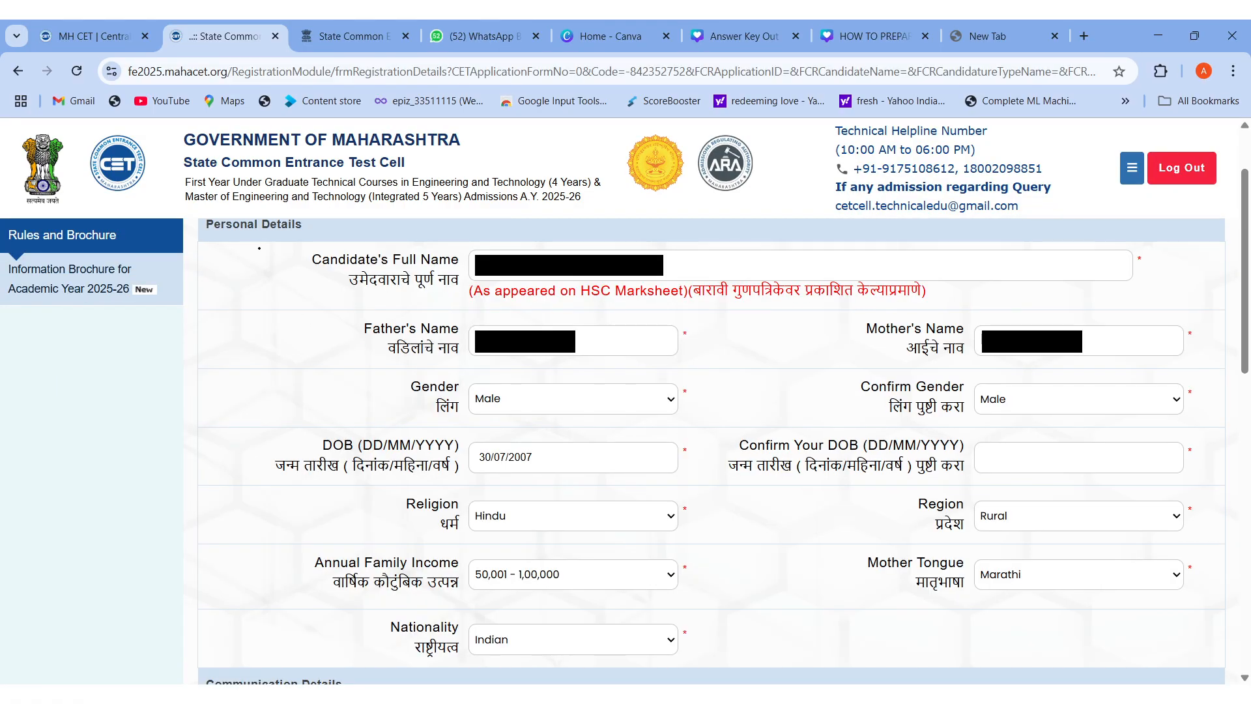
Step: Ink-mark the personal details fields on the registration slide, and the mobile number, e-mail and captcha fields on the following slide
mouse_move(255, 239)
left_mouse_down()
mouse_move(196, 435)
mouse_move(249, 637)
left_mouse_up()
mouse_move(331, 361)
left_mouse_down()
mouse_move(363, 347)
mouse_move(358, 358)
left_mouse_up()
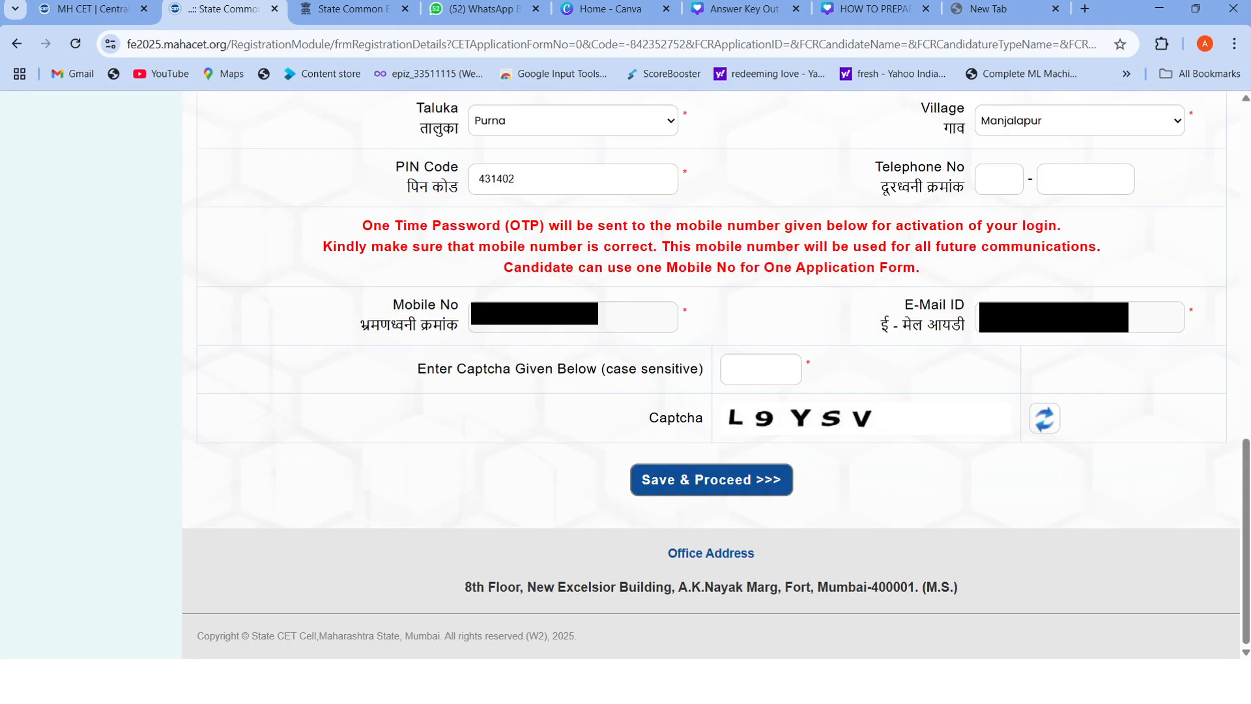
mouse_move(316, 282)
left_mouse_down()
mouse_move(304, 373)
mouse_move(322, 376)
left_mouse_up()
mouse_move(834, 281)
left_mouse_down()
mouse_move(818, 303)
mouse_move(842, 319)
left_mouse_up()
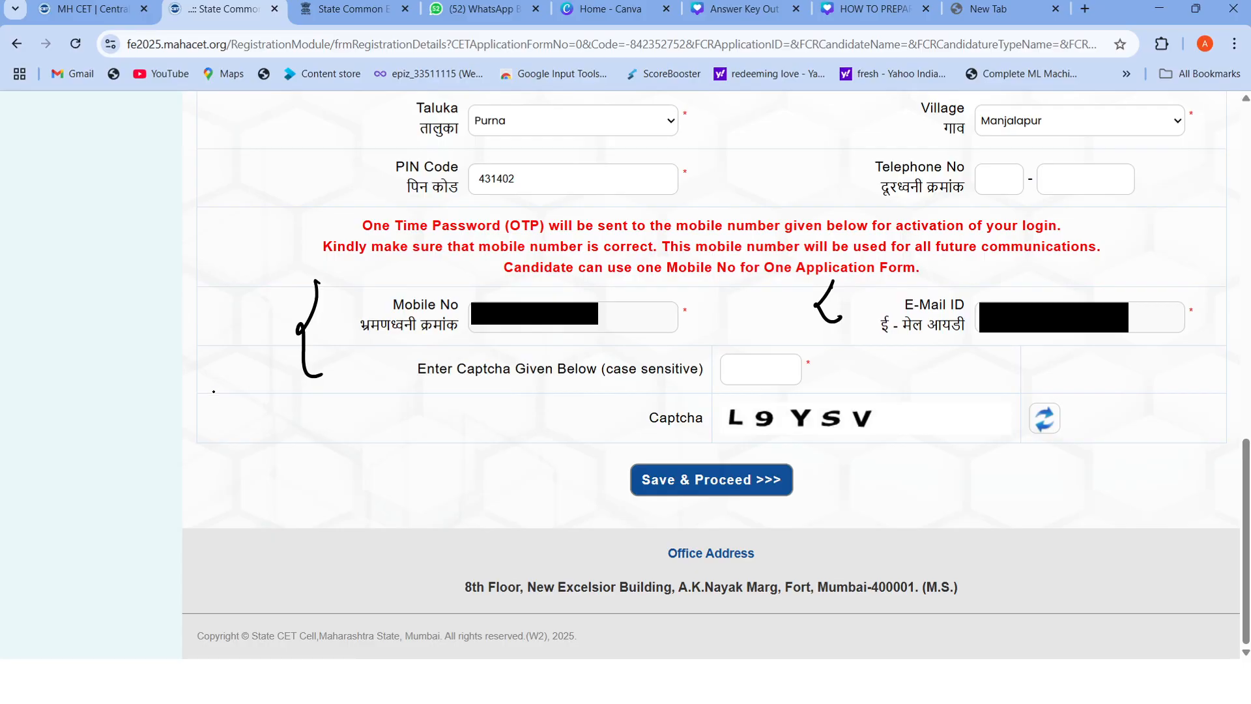
left_click_drag(213, 392, 269, 357)
left_click_drag(249, 359, 263, 376)
left_click_drag(783, 305, 834, 287)
left_click_drag(809, 288, 834, 285)
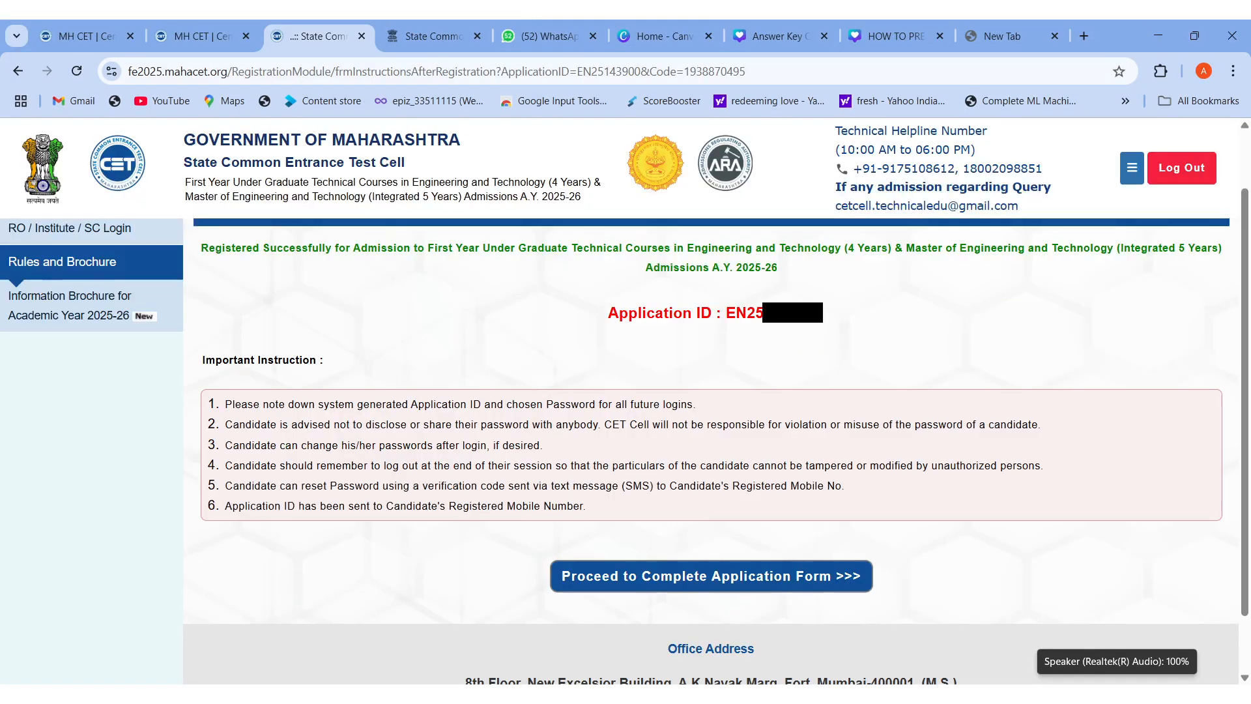
Step: Draw a box around the Application ID on the registration success slide and advance to the SC verification mode slide
mouse_move(722, 335)
left_mouse_down()
mouse_move(841, 338)
mouse_move(833, 319)
left_mouse_up()
mouse_move(721, 309)
left_mouse_down()
mouse_move(720, 291)
mouse_move(835, 296)
mouse_move(840, 310)
left_mouse_up()
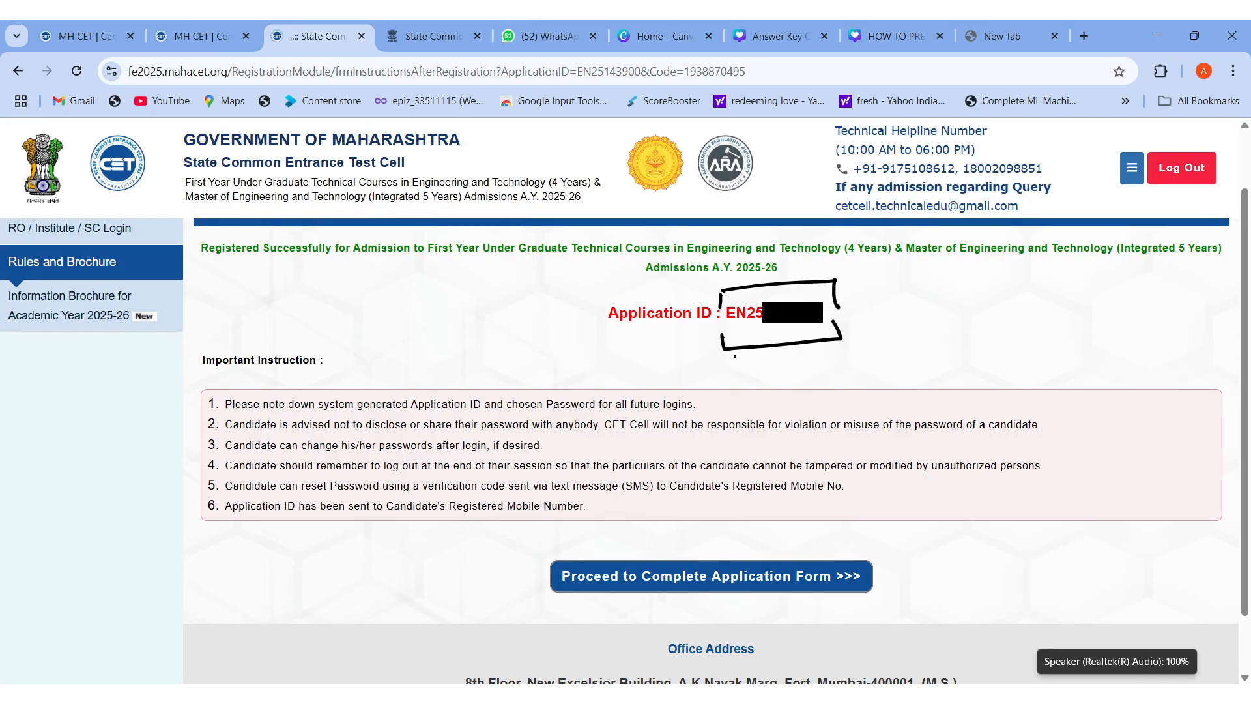
mouse_move(763, 368)
left_mouse_down()
mouse_move(758, 331)
mouse_move(787, 378)
left_mouse_up()
left_click(767, 584)
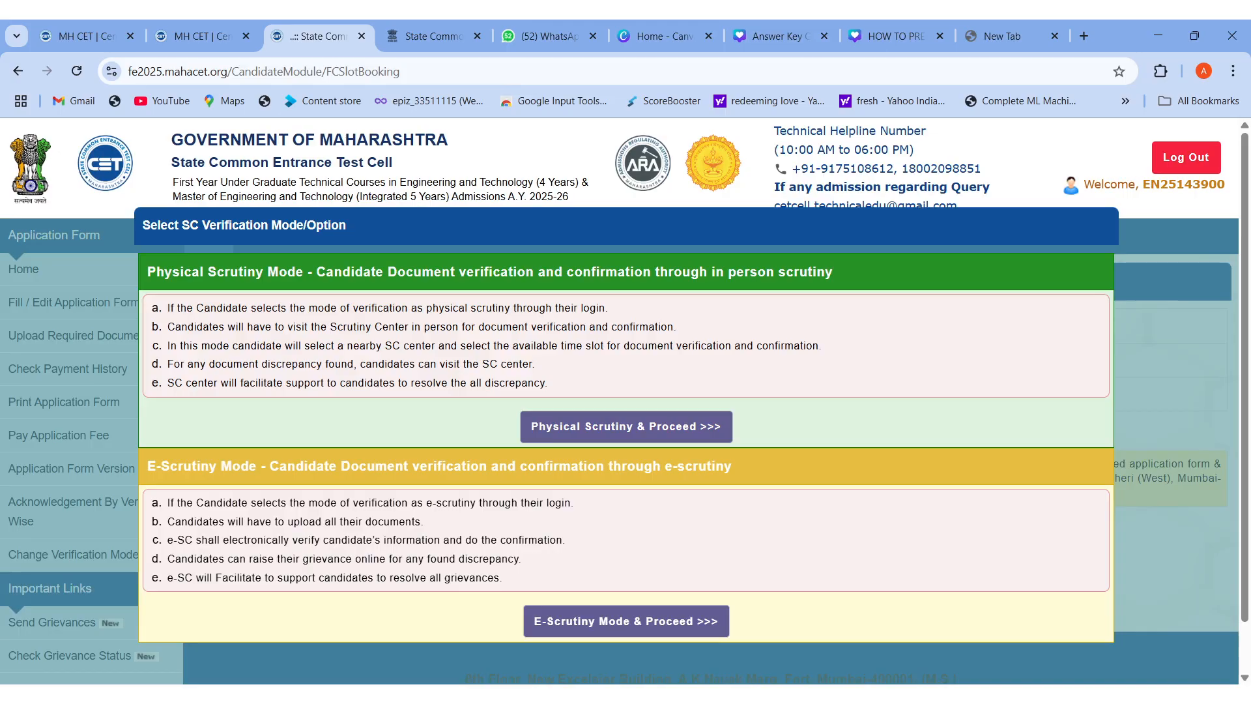
Step: Mark the Physical Scrutiny and E-Scrutiny options in ink, and circle Physical Scrutiny & Proceed
mouse_move(849, 401)
left_mouse_down()
mouse_move(866, 421)
mouse_move(855, 440)
left_mouse_up()
left_click_drag(786, 593, 800, 633)
left_click_drag(776, 425, 736, 456)
left_click_drag(782, 430, 744, 458)
left_click_drag(752, 637, 752, 665)
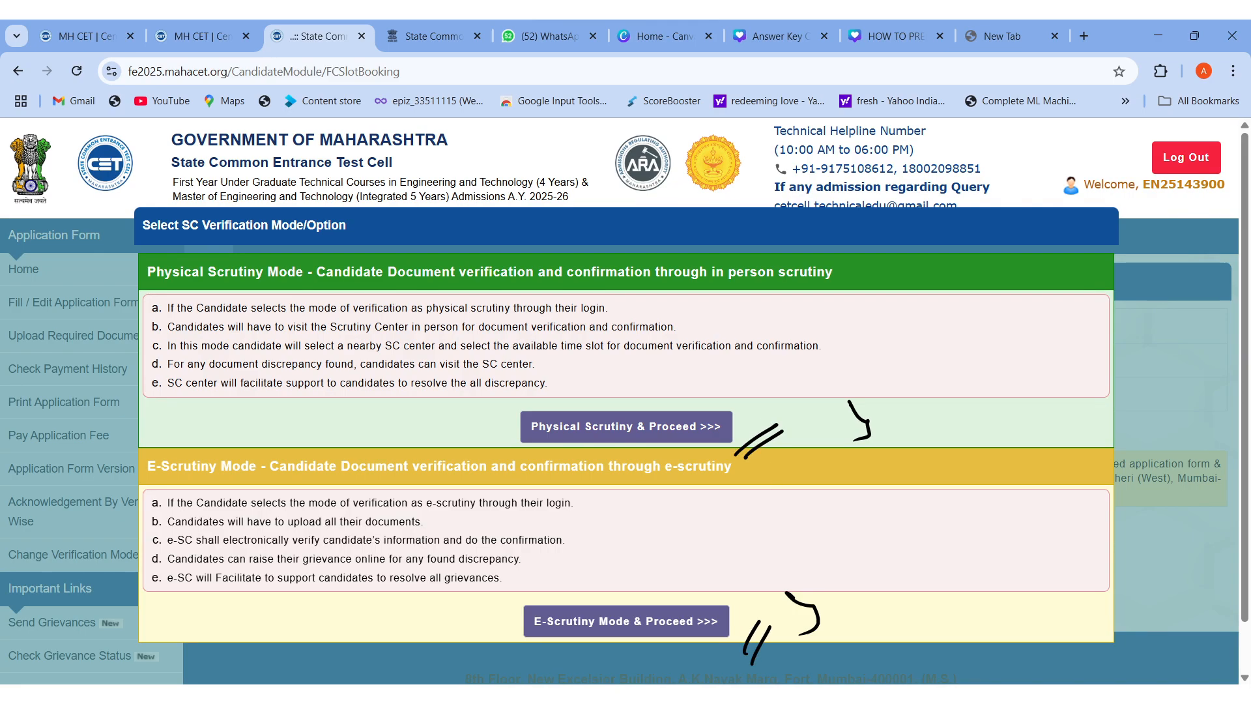
mouse_move(724, 399)
left_mouse_down()
mouse_move(460, 449)
mouse_move(789, 414)
mouse_move(642, 393)
left_mouse_up()
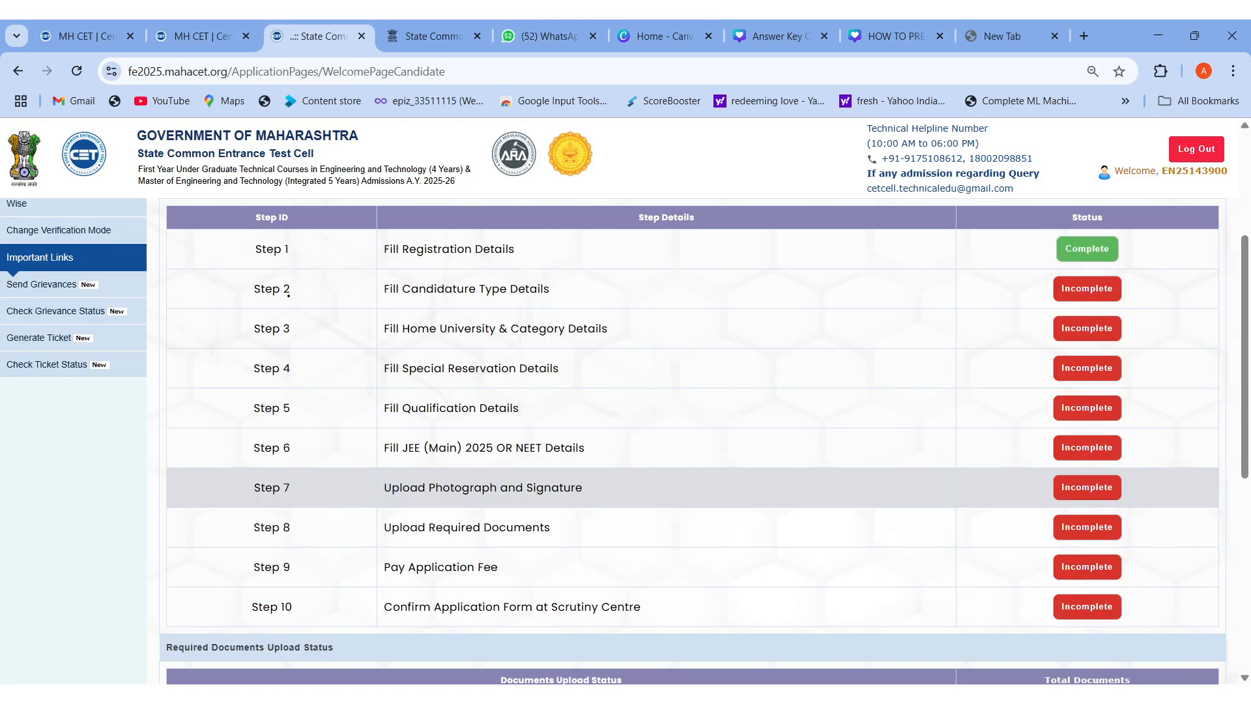
Step: Bracket Steps 1 to 9 on the application steps slide, and add more ink marks to the scrutiny options on the previous slide
mouse_move(211, 243)
left_mouse_down()
mouse_move(180, 417)
mouse_move(209, 587)
left_mouse_up()
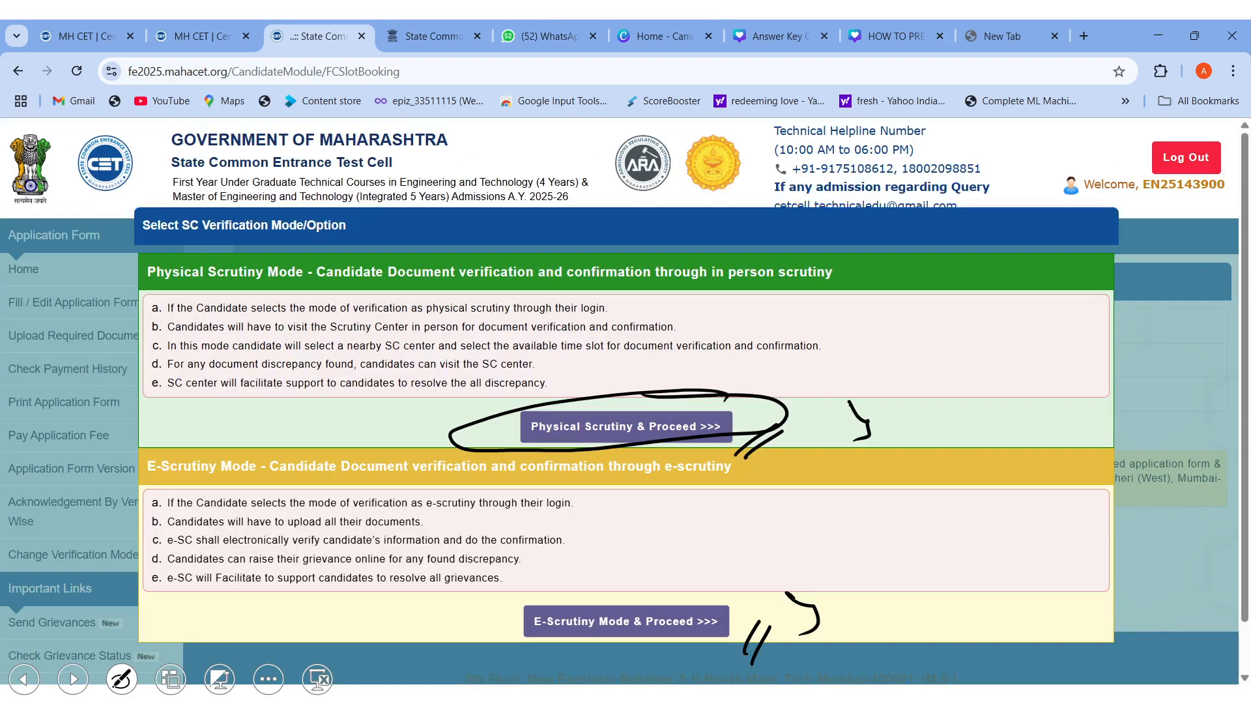
mouse_move(697, 571)
left_mouse_down()
mouse_move(450, 665)
mouse_move(743, 556)
mouse_move(692, 559)
left_mouse_up()
left_click_drag(408, 415, 458, 411)
left_click_drag(438, 406, 441, 420)
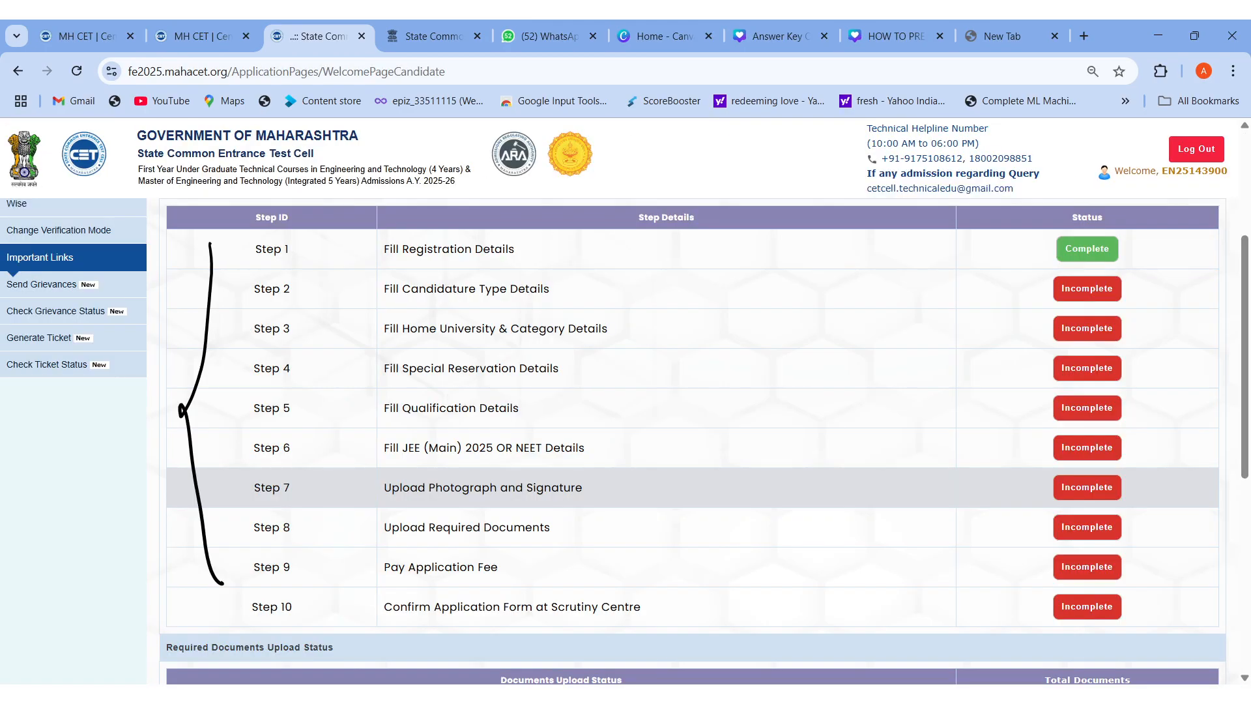
Step: Draw an arrow down the ten application steps and put ink marks beside Steps 1 to 6
left_click_drag(222, 239, 246, 624)
mouse_move(519, 256)
left_mouse_down()
mouse_move(540, 251)
mouse_move(519, 263)
mouse_move(564, 312)
left_mouse_up()
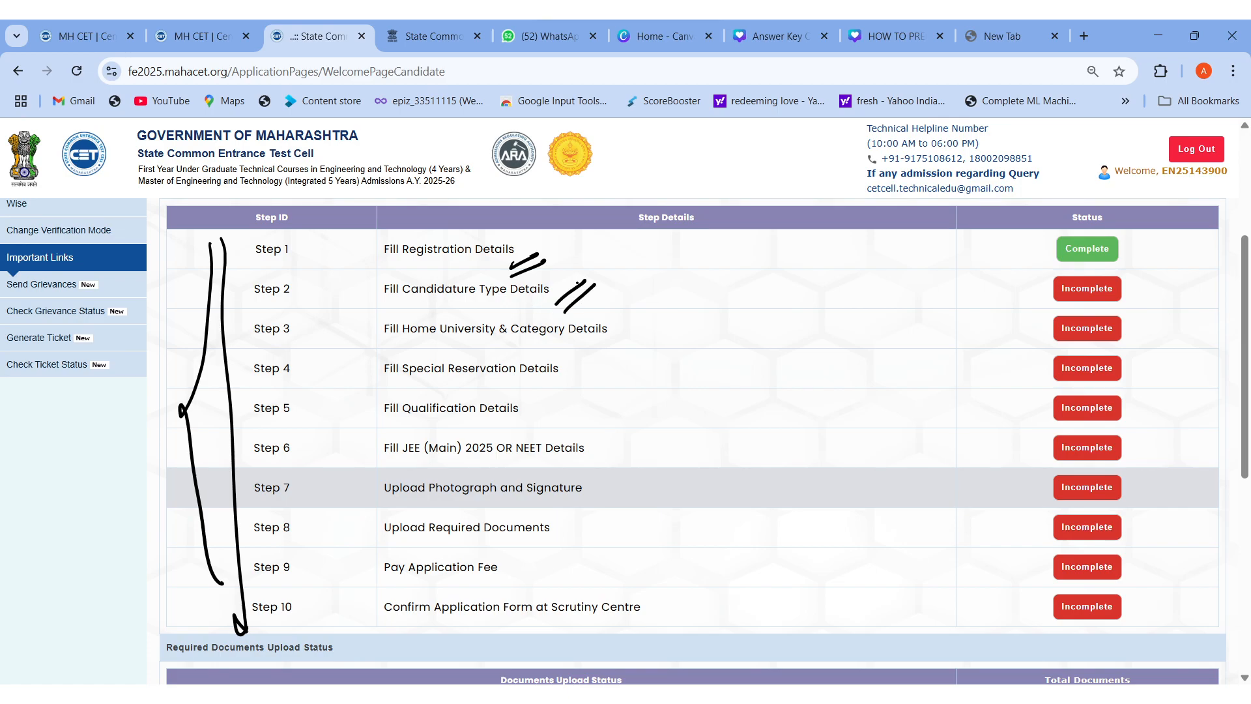
mouse_move(640, 319)
left_mouse_down()
mouse_move(564, 391)
mouse_move(576, 392)
left_mouse_up()
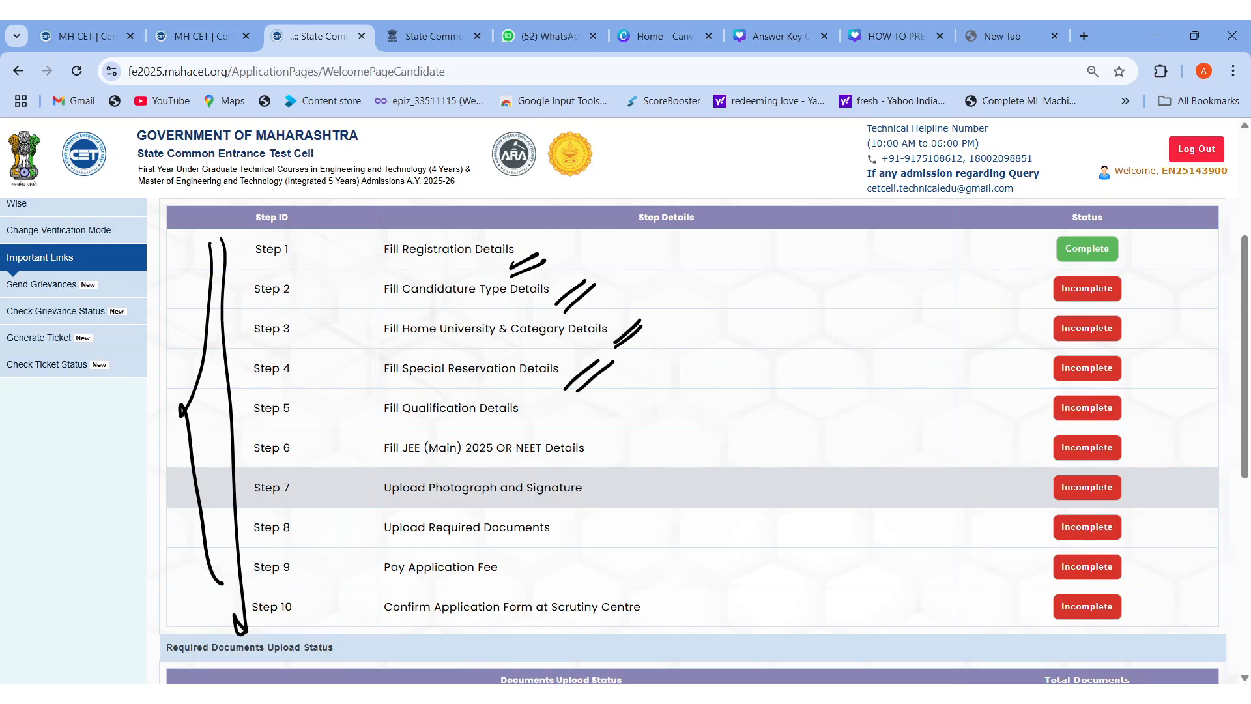
mouse_move(526, 427)
left_mouse_down()
mouse_move(552, 400)
mouse_move(604, 472)
left_mouse_up()
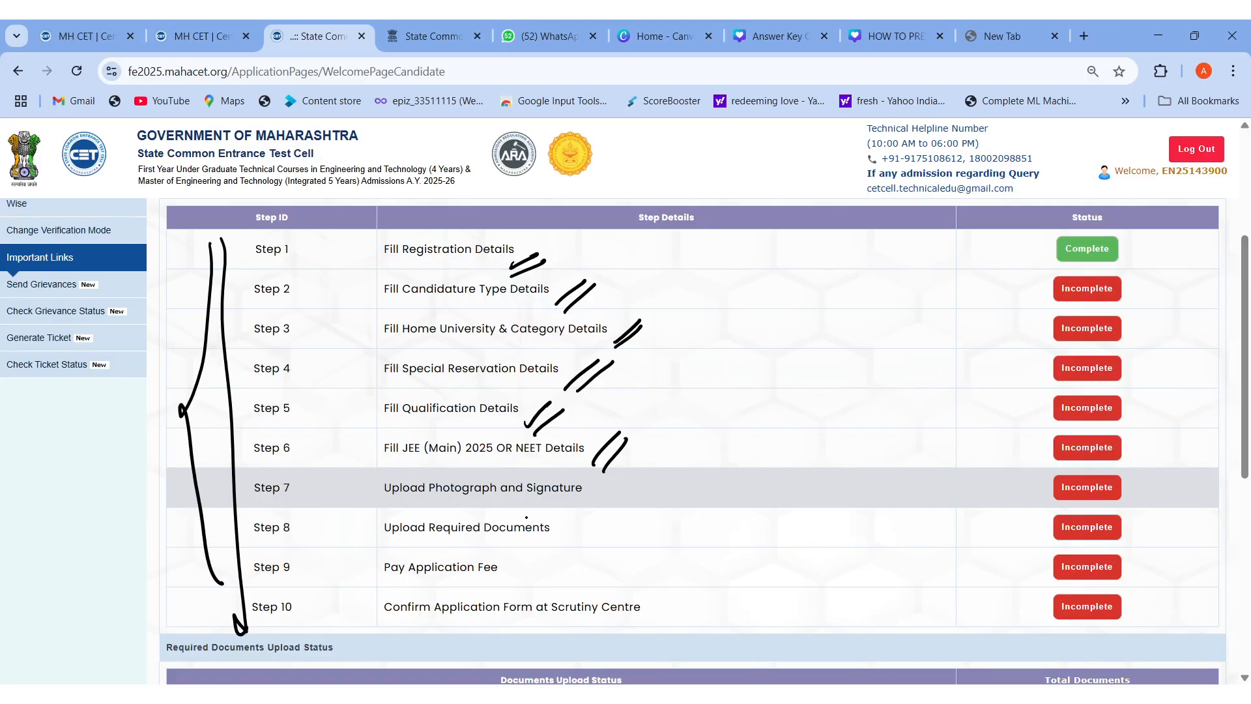
Step: Mark Upload Photograph and Signature, bracket Steps 8 and 9, and double-underline Pay Application Fee
left_click_drag(599, 492, 576, 517)
mouse_move(357, 515)
left_mouse_down()
mouse_move(339, 544)
mouse_move(362, 566)
left_mouse_up()
left_click_drag(455, 587, 510, 577)
left_click_drag(468, 597, 511, 589)
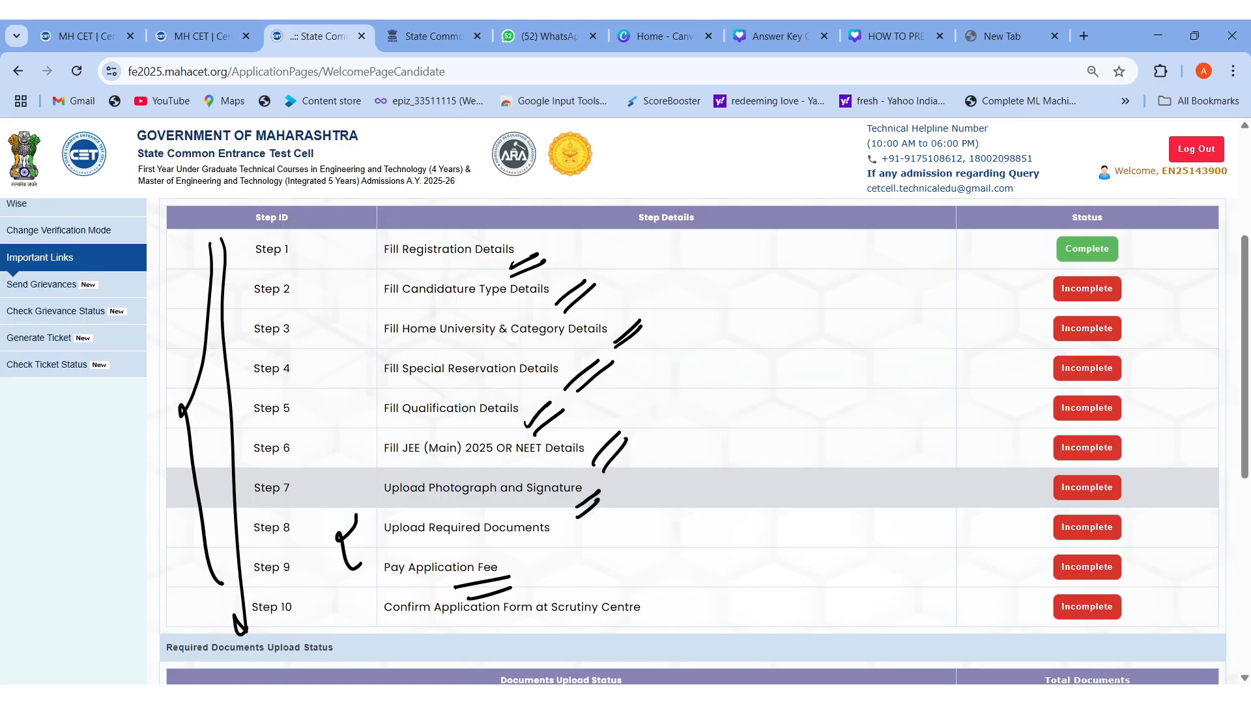
Step: Handwrite 1000 beside Pay Application Fee, underline the Step 10 confirmation text, and circle the word Centre
mouse_move(555, 553)
left_mouse_down()
mouse_move(566, 569)
mouse_move(572, 551)
left_mouse_up()
left_click_drag(584, 544, 583, 545)
mouse_move(593, 536)
left_mouse_down()
mouse_move(578, 594)
mouse_move(593, 591)
left_mouse_up()
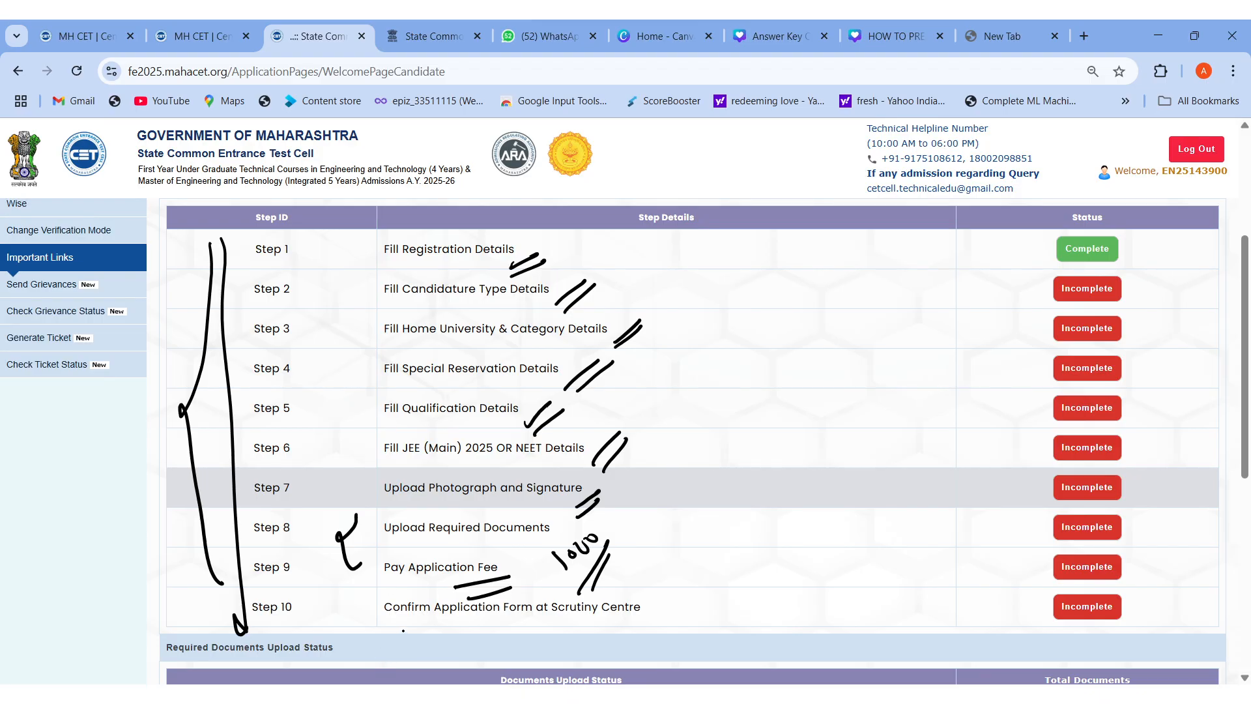
mouse_move(382, 622)
left_mouse_down()
mouse_move(605, 616)
mouse_move(655, 598)
mouse_move(601, 618)
mouse_move(611, 619)
left_mouse_up()
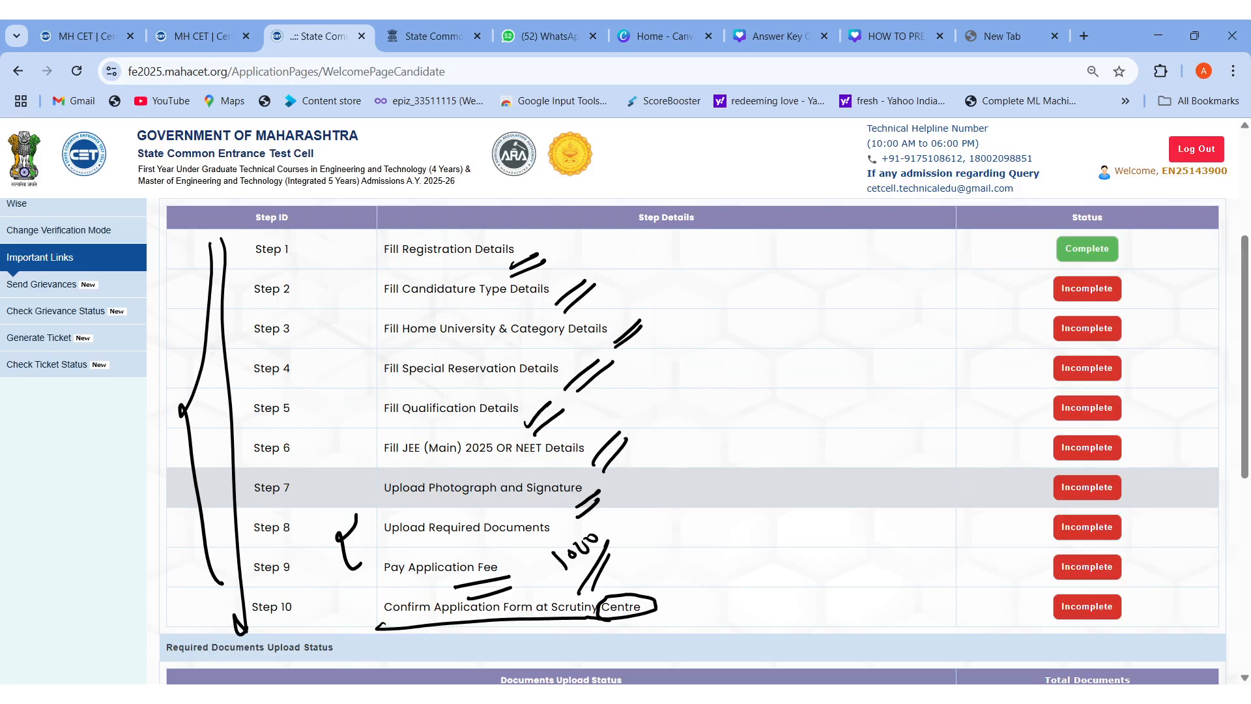
left_click_drag(653, 628, 662, 632)
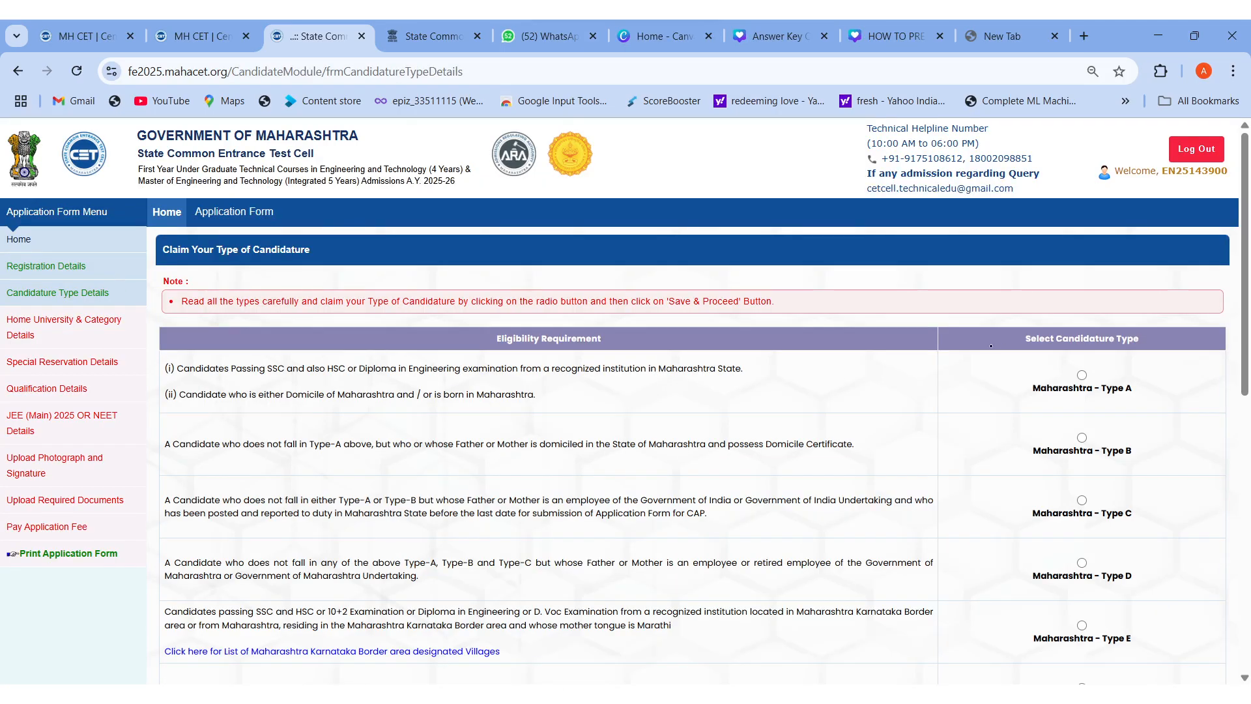
Step: Ink-mark the form menu and Maharashtra - Type A, and bracket the candidature types on this slide and the next
mouse_move(131, 361)
left_mouse_down()
mouse_move(114, 596)
mouse_move(134, 663)
left_mouse_up()
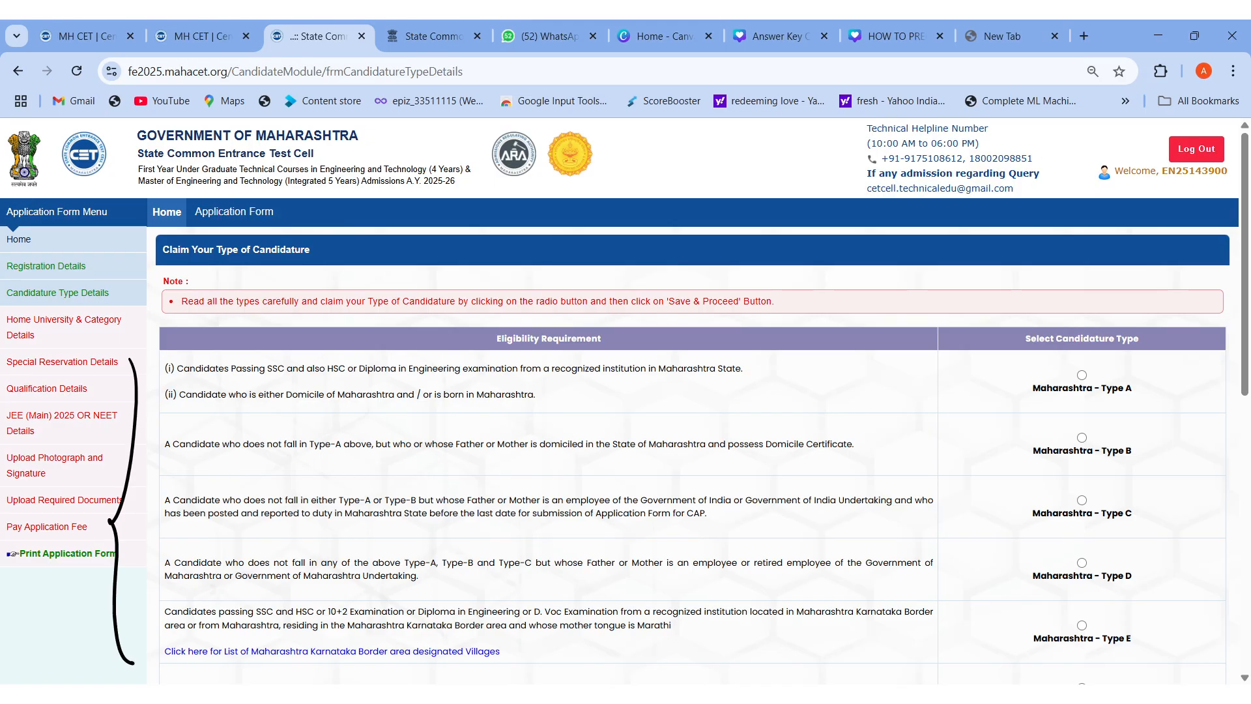
mouse_move(1122, 368)
left_mouse_down()
mouse_move(1158, 363)
mouse_move(1135, 377)
left_mouse_up()
mouse_move(950, 356)
left_mouse_down()
mouse_move(985, 616)
mouse_move(973, 642)
left_mouse_up()
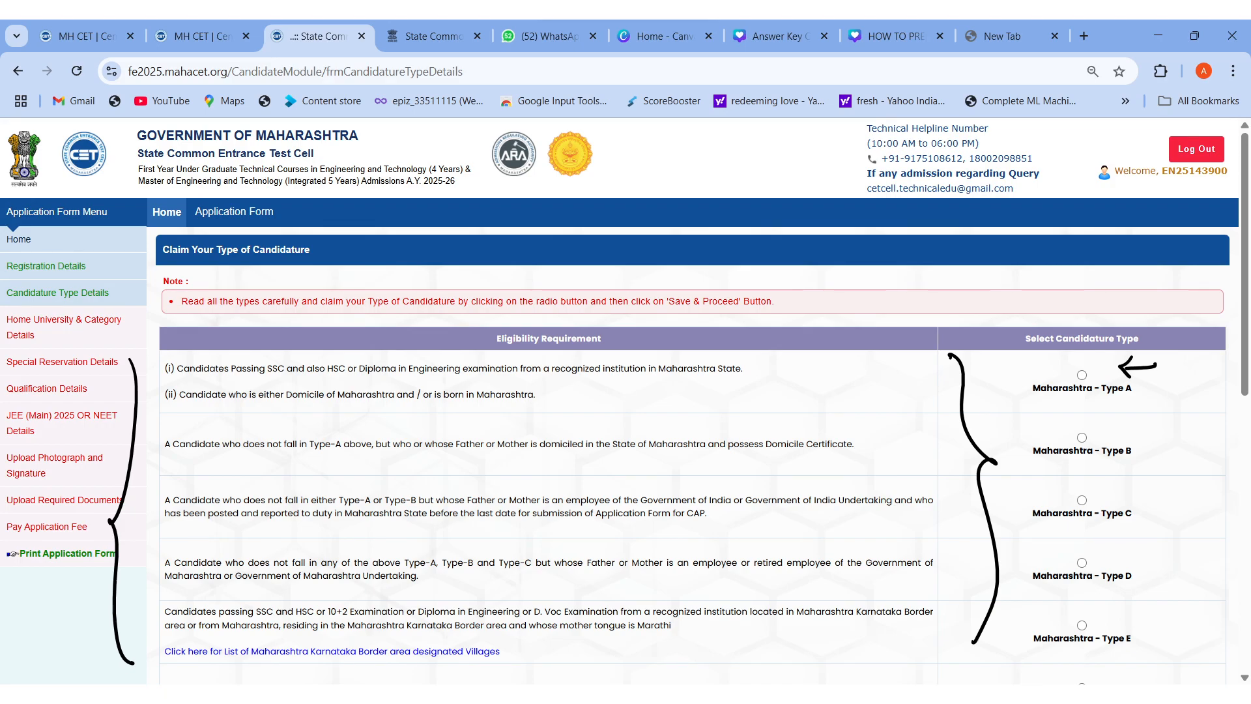
scroll(691, 417, "down", 7)
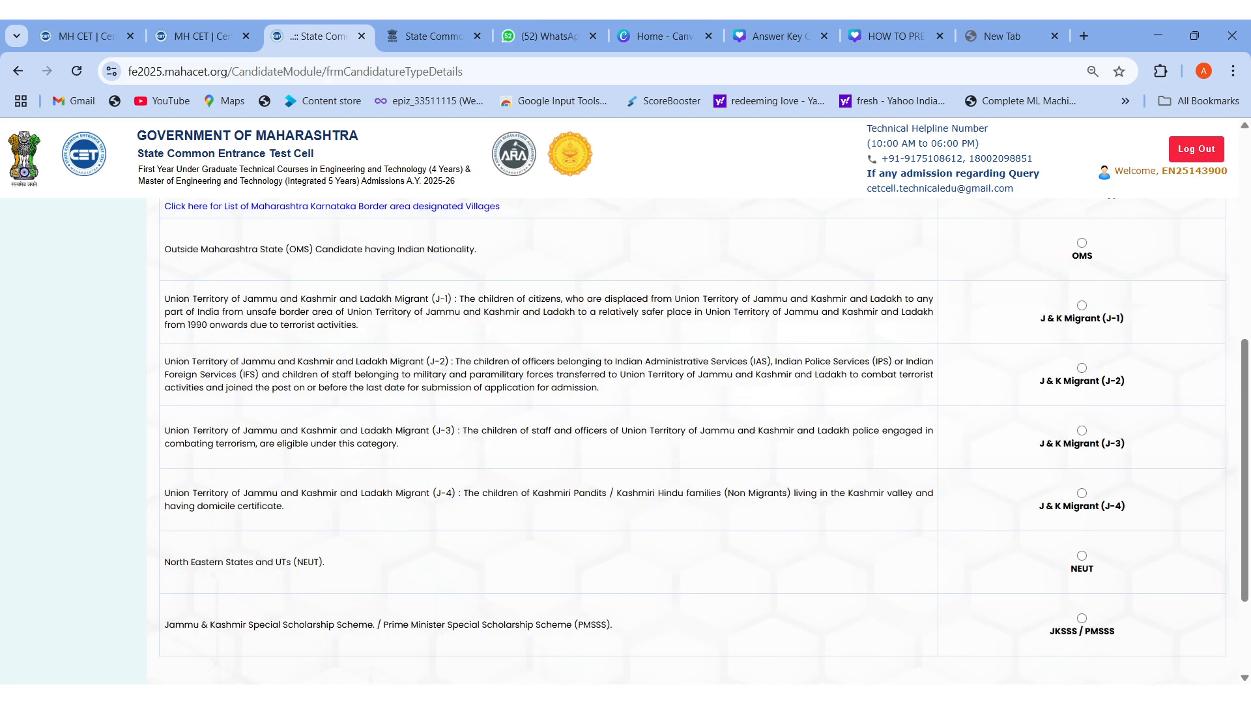
mouse_move(112, 237)
left_mouse_down()
mouse_move(139, 633)
mouse_move(163, 644)
left_mouse_up()
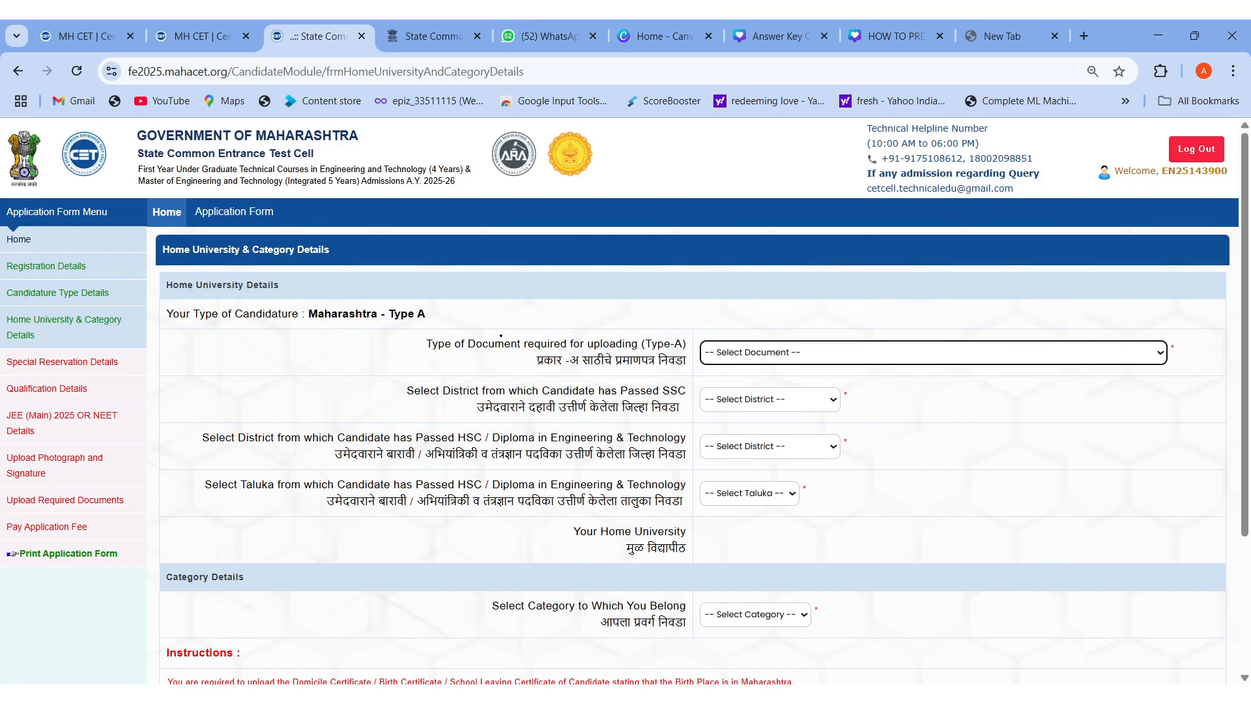
Step: Point an arrow at the Type-A document field on the Home University slide, and mark the OMS to JKSSS / PMSSS options one slide back
left_click_drag(363, 357, 396, 357)
left_click_drag(644, 323, 695, 331)
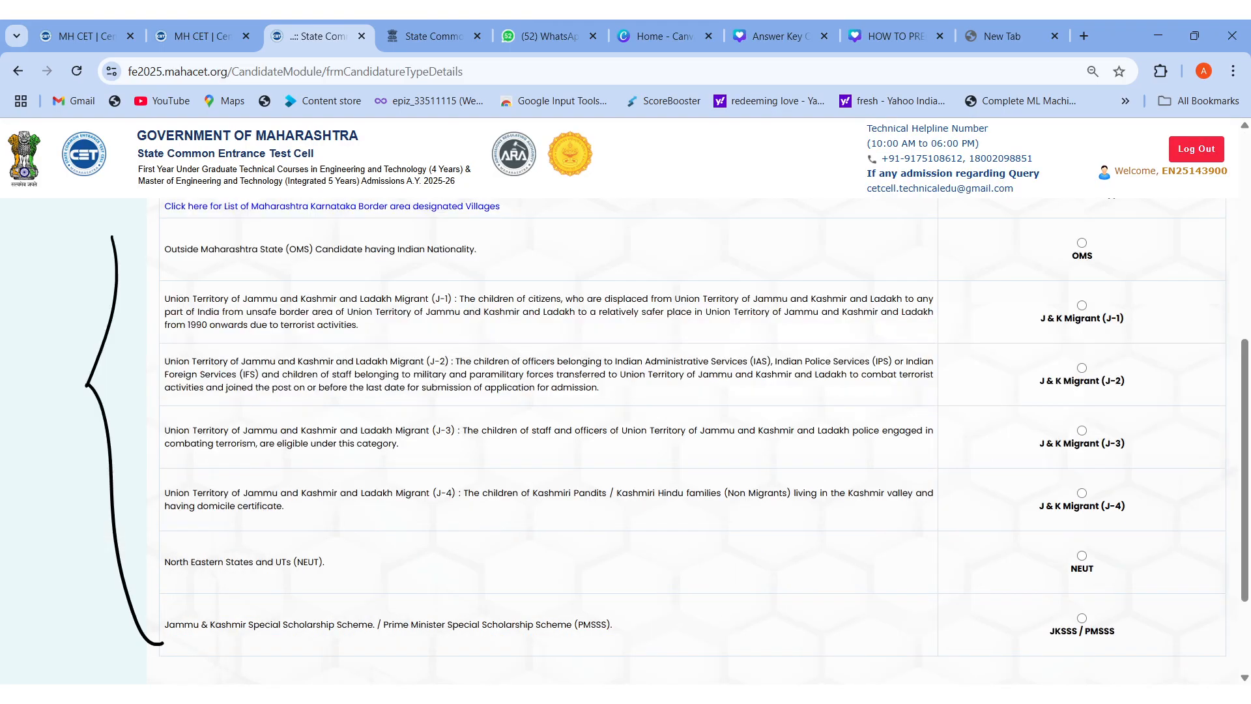
mouse_move(1166, 250)
left_mouse_down()
mouse_move(1215, 393)
mouse_move(1173, 611)
left_mouse_up()
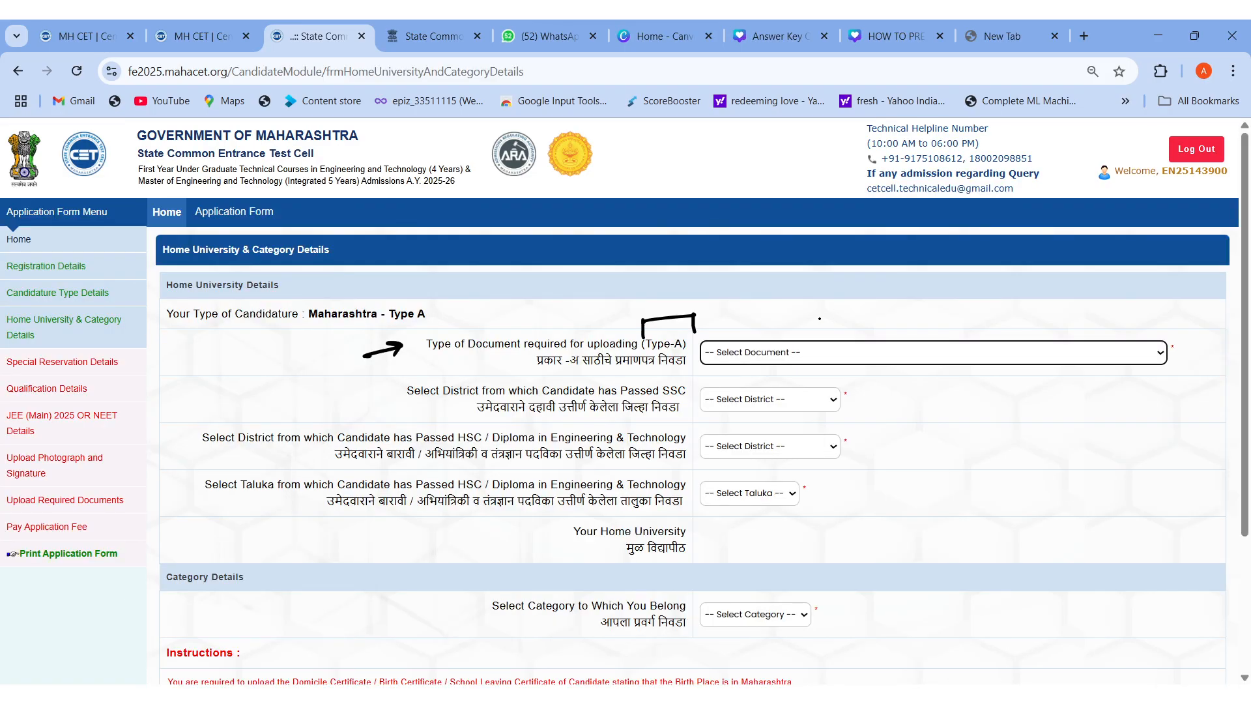
Step: Draw an arrow to the Select Document field on the Home University slide and handwrite Domicile above it
mouse_move(852, 309)
left_mouse_down()
mouse_move(829, 349)
mouse_move(846, 344)
left_mouse_up()
mouse_move(906, 304)
left_mouse_down()
mouse_move(914, 329)
mouse_move(946, 312)
left_mouse_up()
mouse_move(959, 318)
left_mouse_down()
mouse_move(969, 306)
mouse_move(1004, 312)
left_mouse_up()
left_click(1007, 296)
left_click(1015, 280)
left_click_drag(1008, 303, 1049, 301)
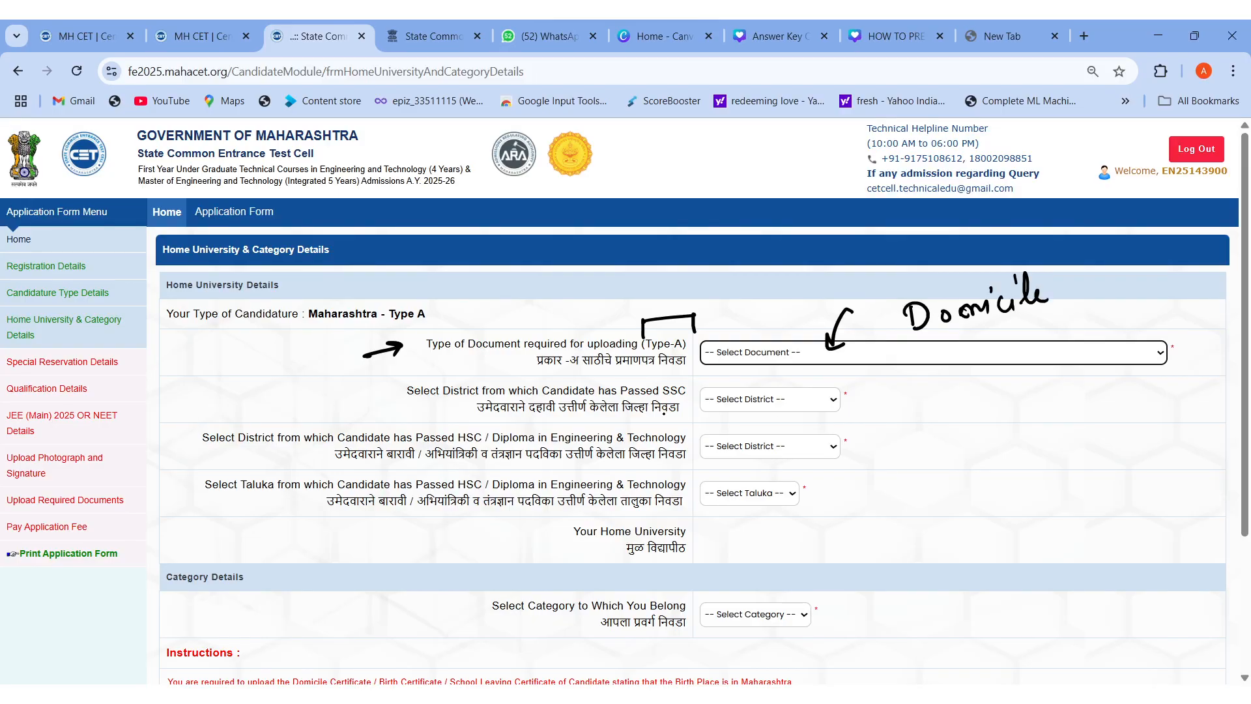
Step: Ink arrows at the SSC district, HSC district, taluka and Home University rows, and mark the category row below them
left_click_drag(358, 381, 351, 431)
left_click_drag(326, 404, 389, 387)
left_click_drag(365, 401, 384, 394)
mouse_move(275, 464)
left_mouse_down()
mouse_move(315, 452)
mouse_move(304, 462)
left_mouse_up()
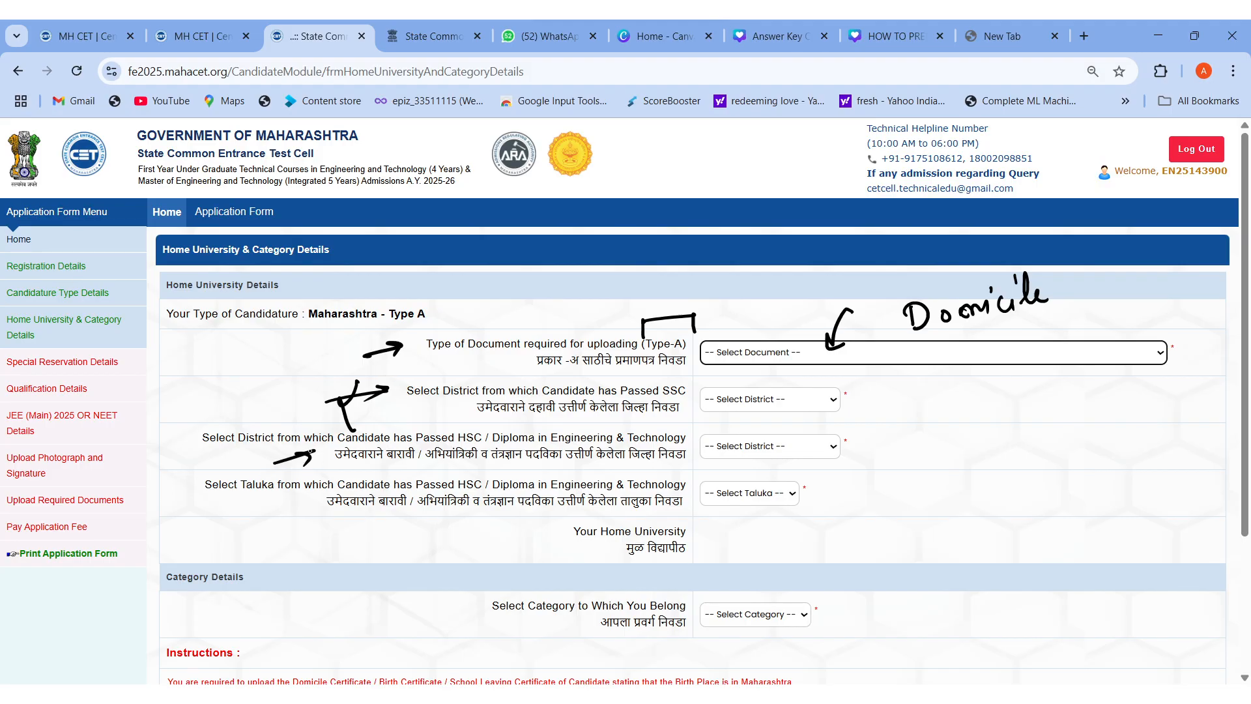
mouse_move(262, 517)
left_mouse_down()
mouse_move(265, 496)
mouse_move(277, 499)
left_mouse_up()
mouse_move(509, 545)
left_mouse_down()
mouse_move(544, 538)
mouse_move(533, 553)
left_mouse_up()
mouse_move(704, 541)
left_mouse_down()
mouse_move(741, 538)
mouse_move(722, 549)
left_mouse_up()
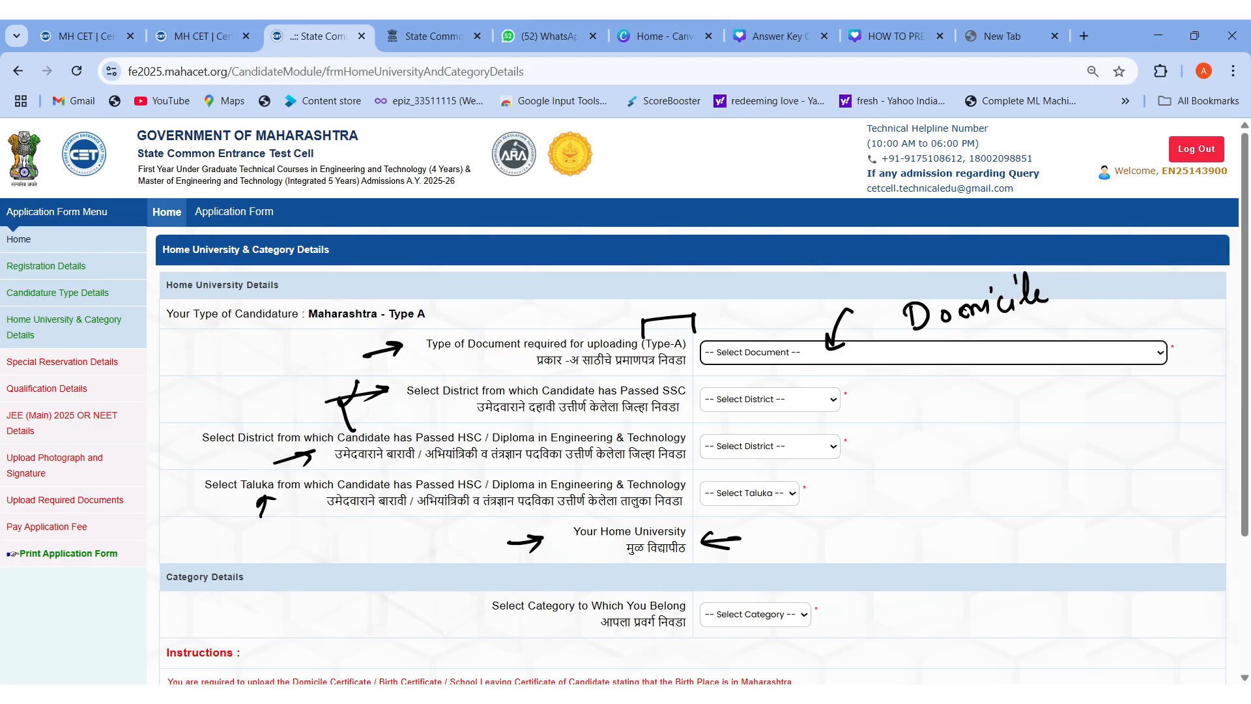
left_click_drag(463, 598, 475, 650)
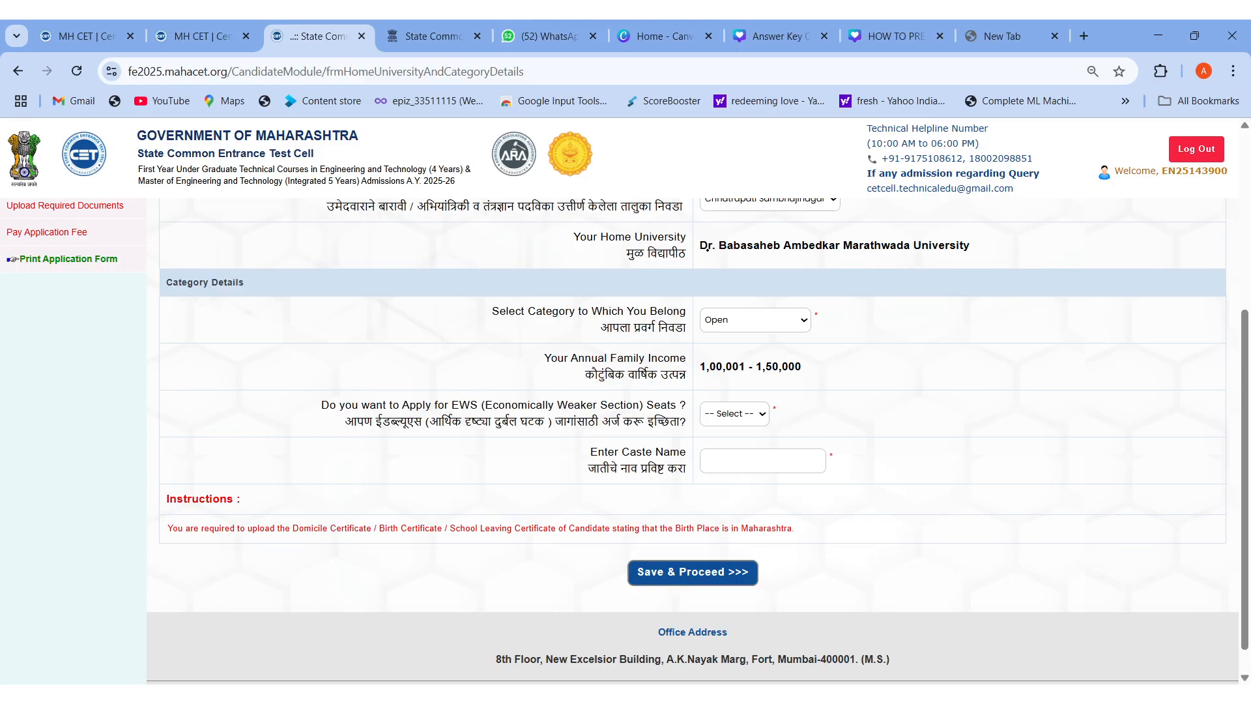
Step: Advance to the Open category slide and ink-mark the category choice, the EWS seats question and the caste name field
left_click_drag(867, 298, 875, 325)
left_click_drag(283, 394, 306, 441)
mouse_move(777, 411)
left_mouse_down()
mouse_move(804, 410)
mouse_move(782, 418)
left_mouse_up()
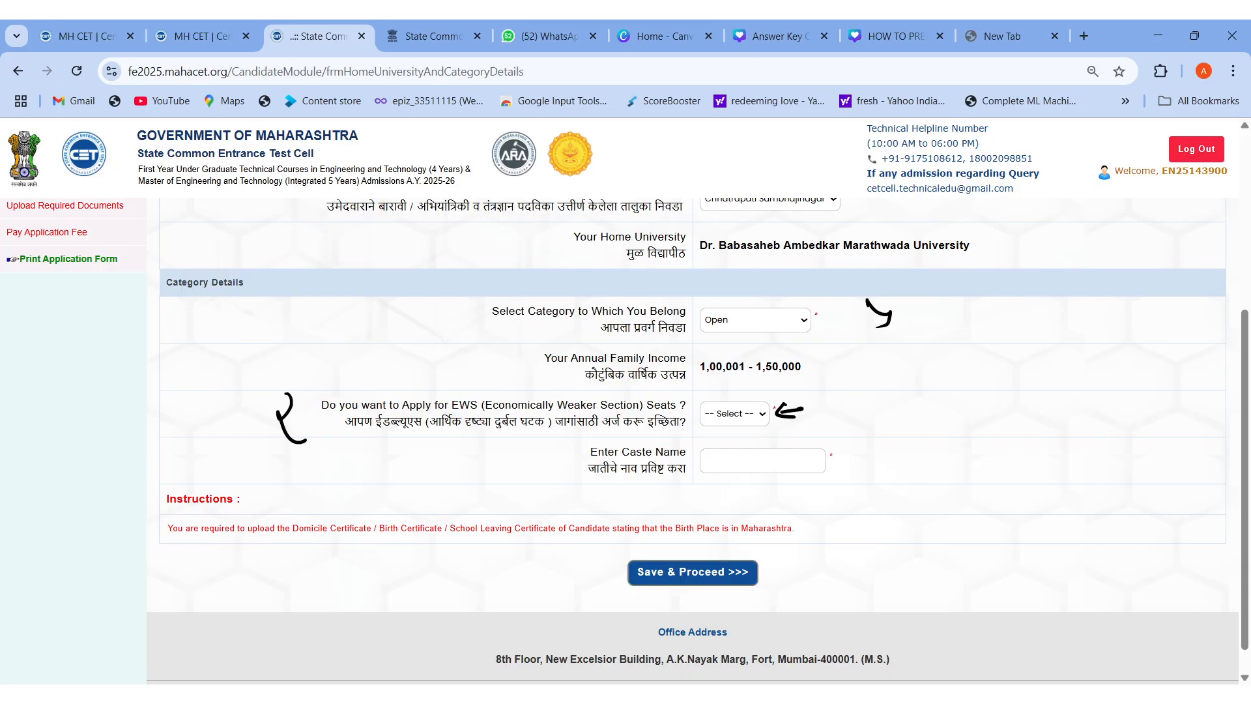
left_click_drag(746, 481, 745, 495)
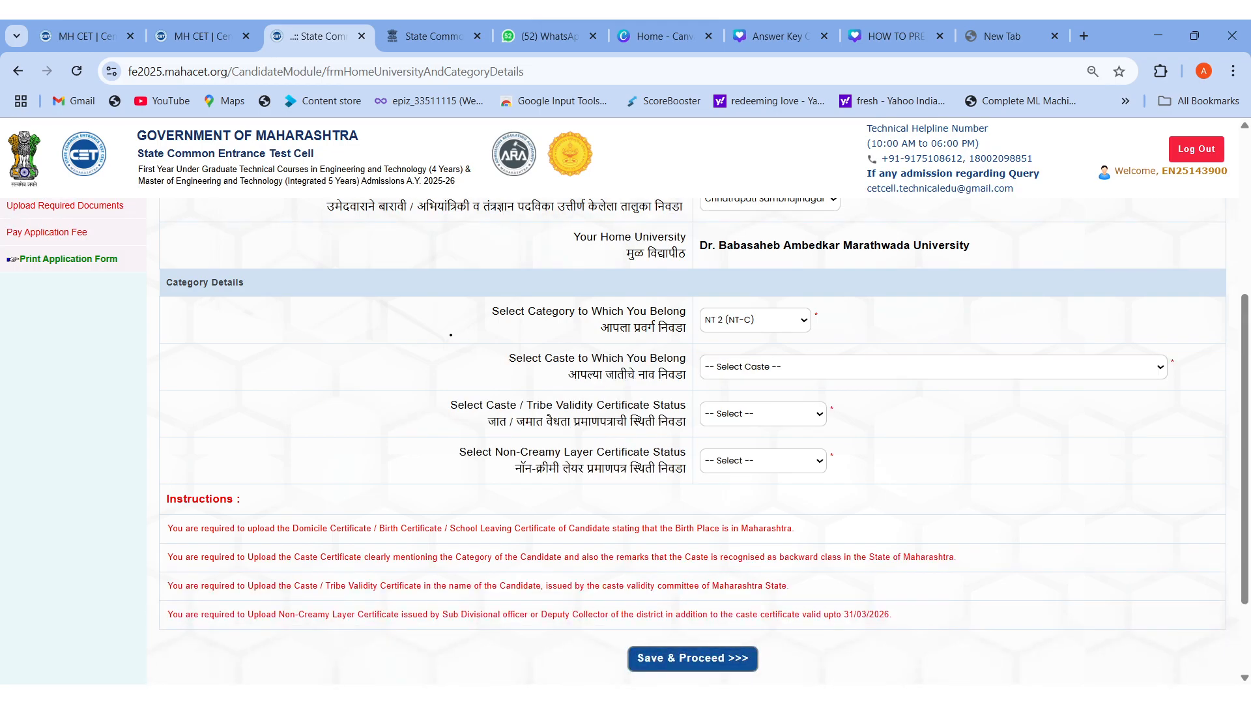
Step: On the NT 2 (NT-C) slide, bracket the category rows and mark the category, caste, validity certificate and non-creamy layer fields
left_click_drag(396, 290, 383, 483)
left_click_drag(859, 285, 868, 314)
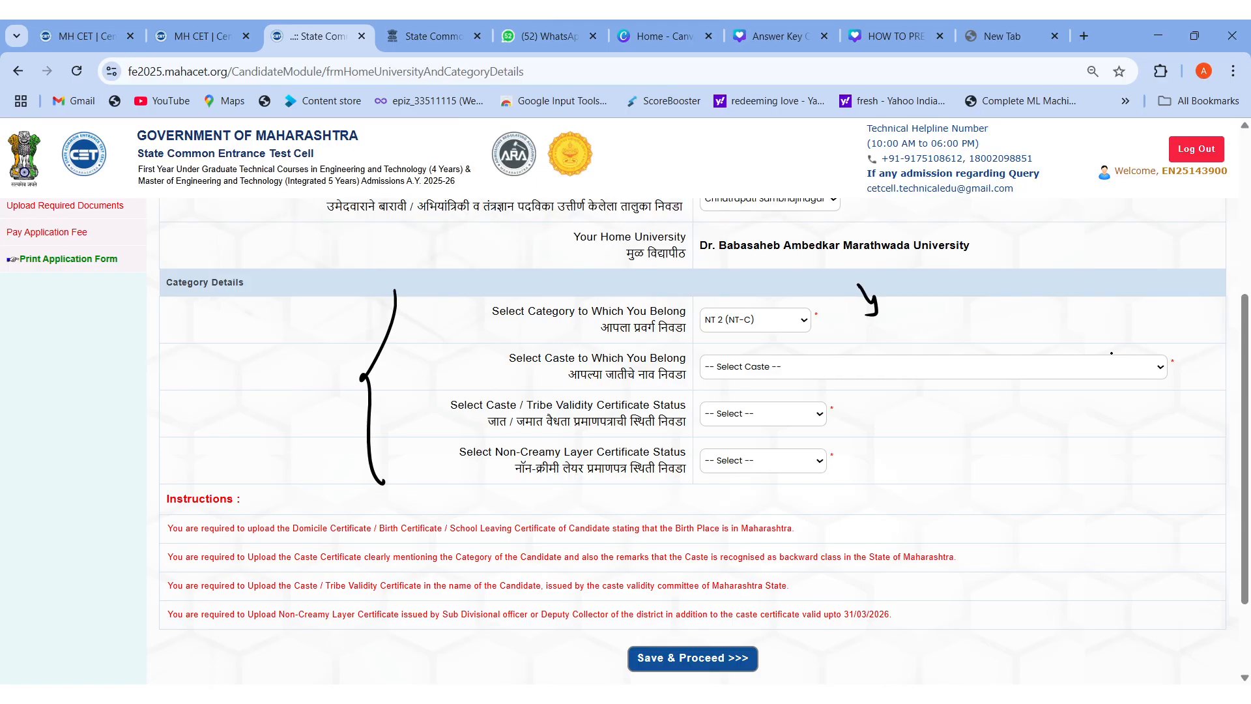
mouse_move(1177, 347)
left_mouse_down()
mouse_move(1195, 369)
mouse_move(1186, 376)
left_mouse_up()
left_click_drag(862, 396, 879, 425)
mouse_move(858, 445)
left_mouse_down()
mouse_move(880, 455)
mouse_move(862, 468)
left_mouse_up()
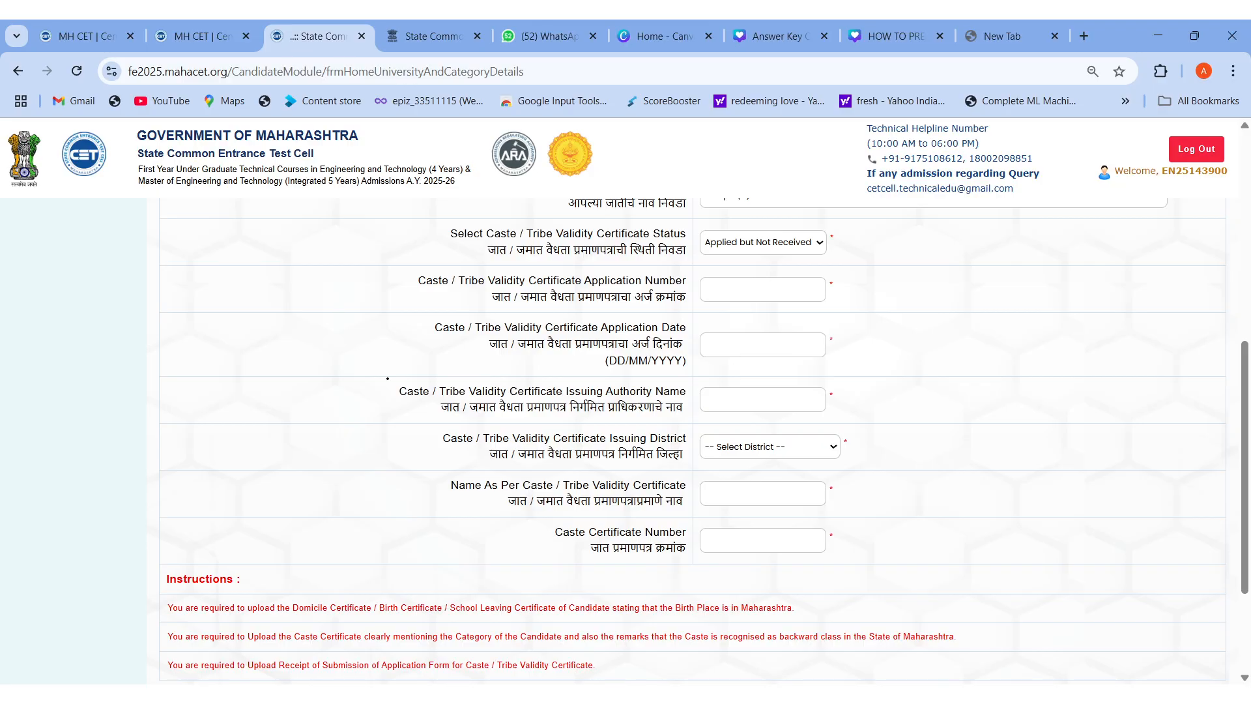
Step: Bracket the caste validity certificate rows on the next slide, point arrows at individual rows, and mark the Applied but Not Received status
mouse_move(253, 206)
left_mouse_down()
mouse_move(270, 505)
mouse_move(289, 505)
left_mouse_up()
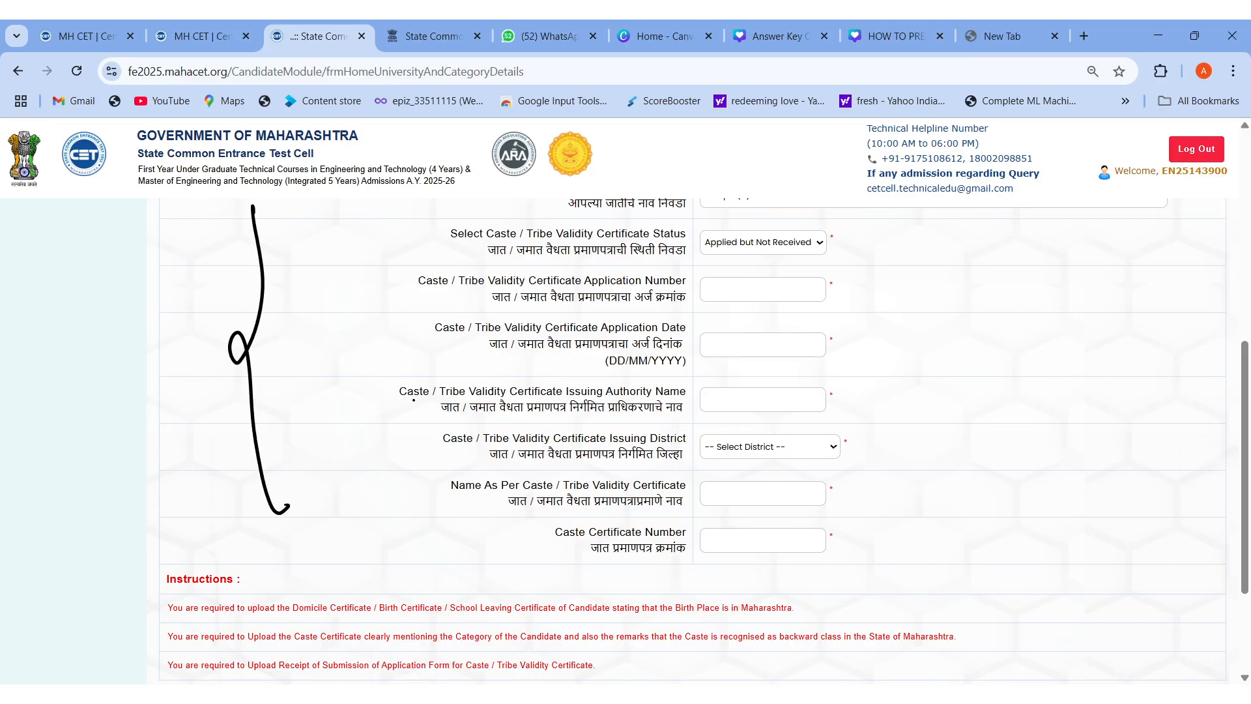
mouse_move(366, 507)
left_mouse_down()
mouse_move(403, 493)
mouse_move(391, 504)
left_mouse_up()
left_click_drag(364, 459, 397, 444)
left_click_drag(384, 445, 392, 461)
left_click_drag(331, 405, 363, 389)
left_click_drag(349, 390, 359, 399)
left_click_drag(342, 356, 379, 340)
left_click_drag(362, 341, 381, 347)
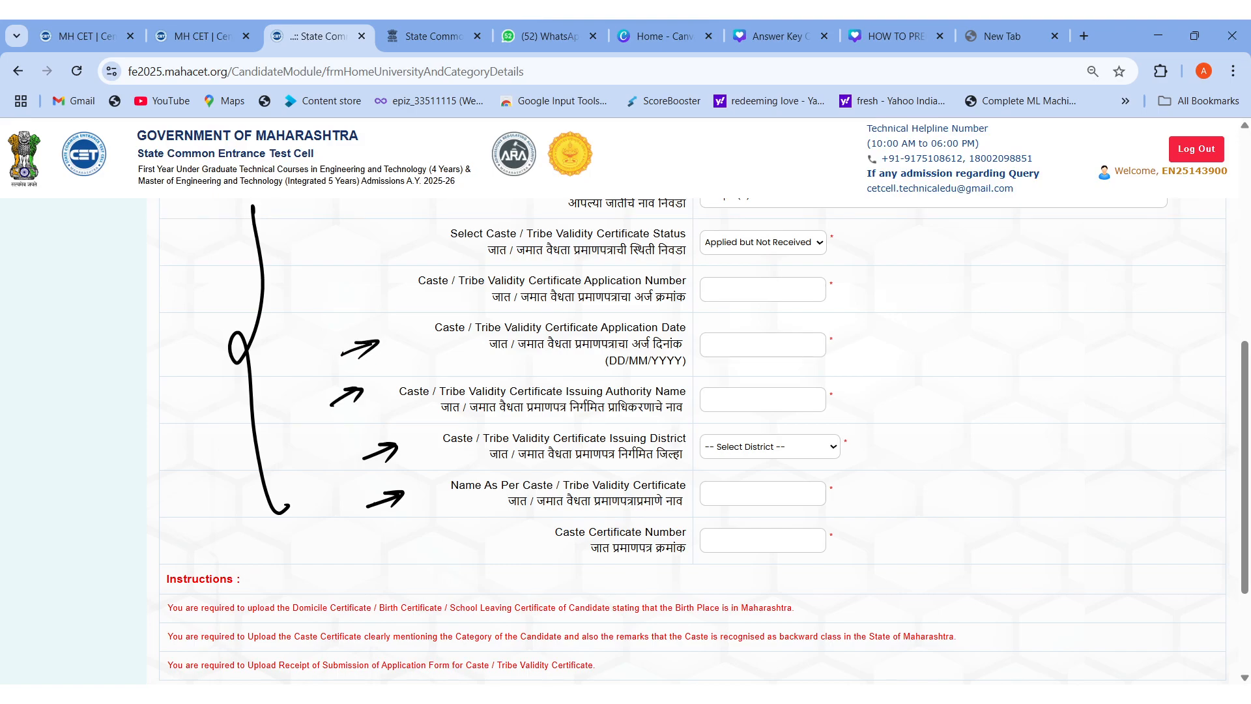
mouse_move(851, 227)
left_mouse_down()
mouse_move(873, 243)
mouse_move(855, 261)
left_mouse_up()
left_click_drag(943, 248, 950, 576)
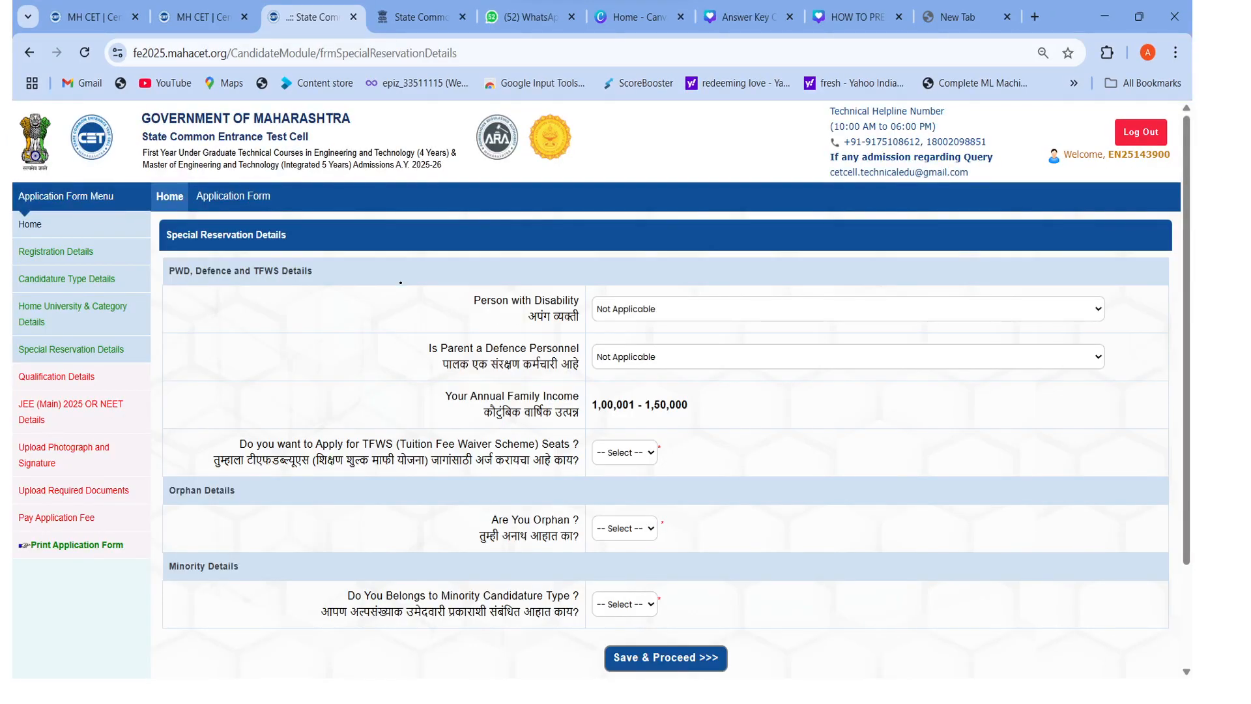
Step: On the Special Reservation slide, bracket the disability and defence rows and point arrows at family income and the TFWS question
left_click_drag(401, 283, 411, 330)
left_click_drag(381, 343, 393, 384)
left_click_drag(395, 425, 427, 406)
left_click_drag(154, 466, 195, 449)
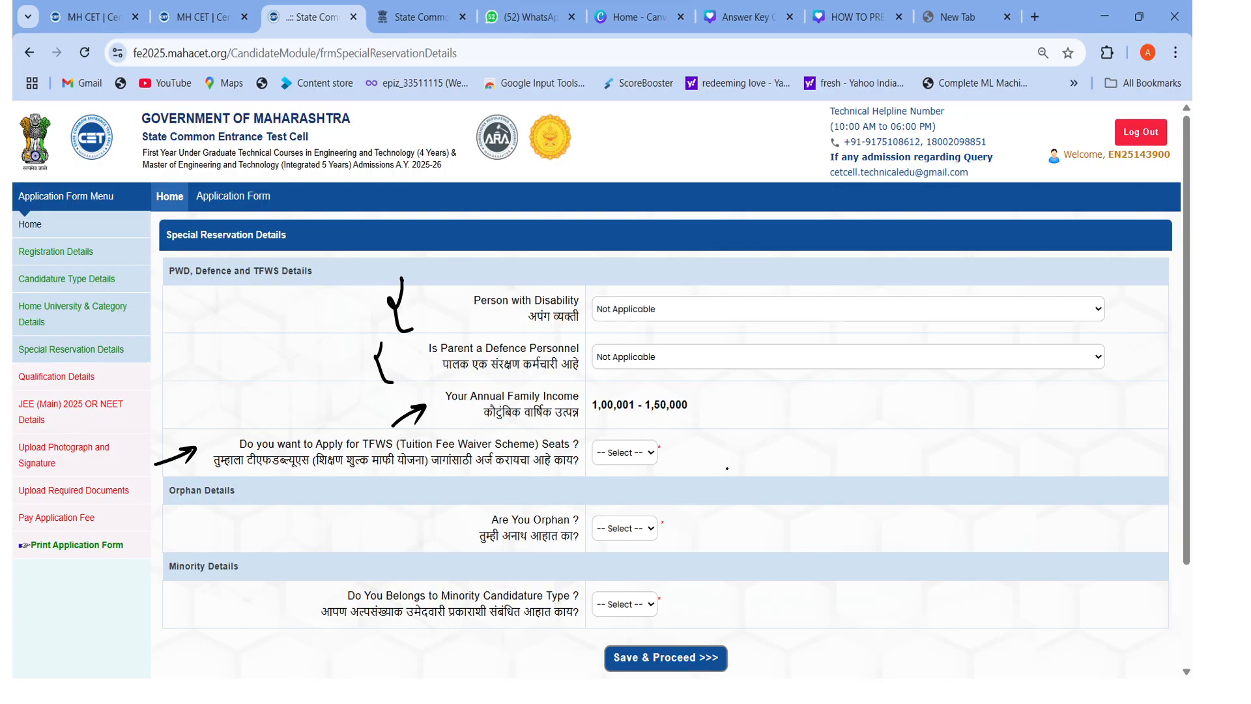
Step: Handwrite Yes beside the TFWS question, link it by an arrow to the word Open, and double-underline both
mouse_move(676, 435)
left_mouse_down()
mouse_move(684, 457)
mouse_move(734, 449)
left_mouse_up()
mouse_move(688, 482)
left_mouse_down()
mouse_move(737, 461)
mouse_move(768, 424)
left_mouse_up()
left_click_drag(756, 418, 769, 425)
mouse_move(782, 407)
left_mouse_down()
mouse_move(797, 422)
mouse_move(829, 394)
left_mouse_up()
left_click_drag(779, 433, 848, 405)
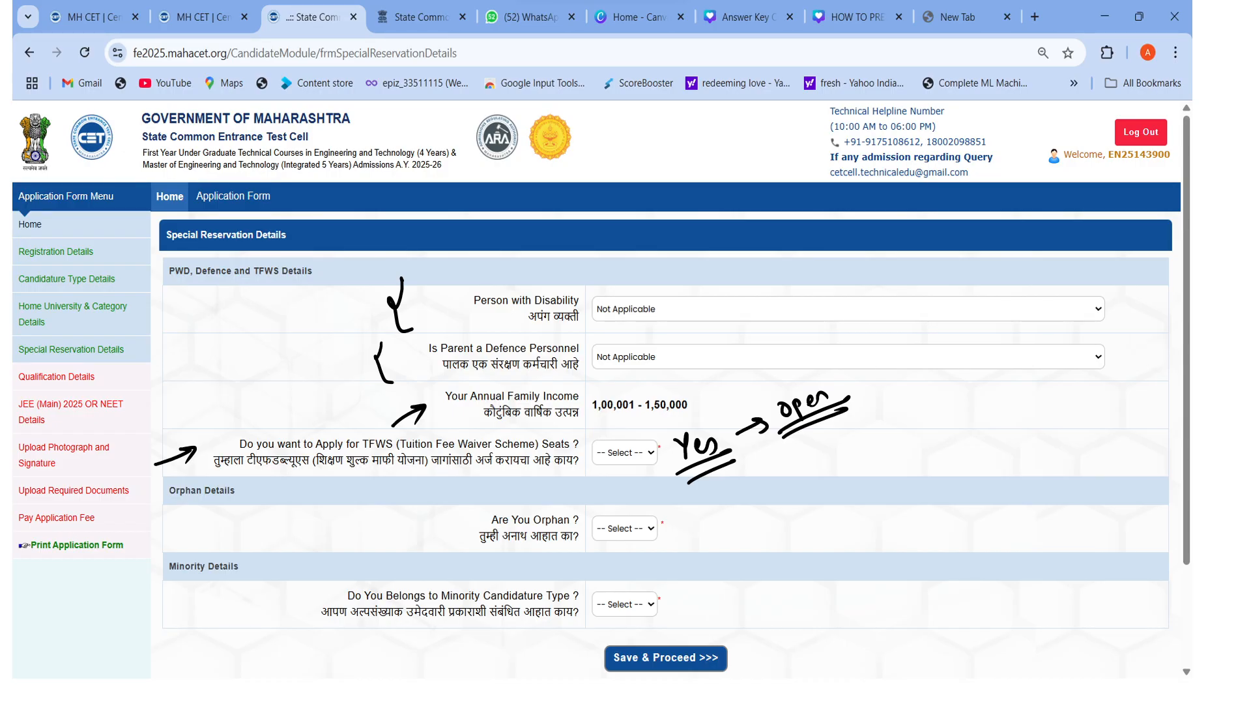
Step: Extend the TFWS note with an arrow to a handwritten 100 %, double-underlined and boxed
left_click_drag(841, 389, 917, 382)
left_click_drag(939, 360, 939, 368)
mouse_move(965, 344)
left_mouse_down()
mouse_move(960, 365)
mouse_move(987, 361)
left_mouse_up()
left_click_drag(934, 399, 987, 370)
mouse_move(903, 365)
left_mouse_down()
mouse_move(982, 306)
mouse_move(964, 359)
left_mouse_up()
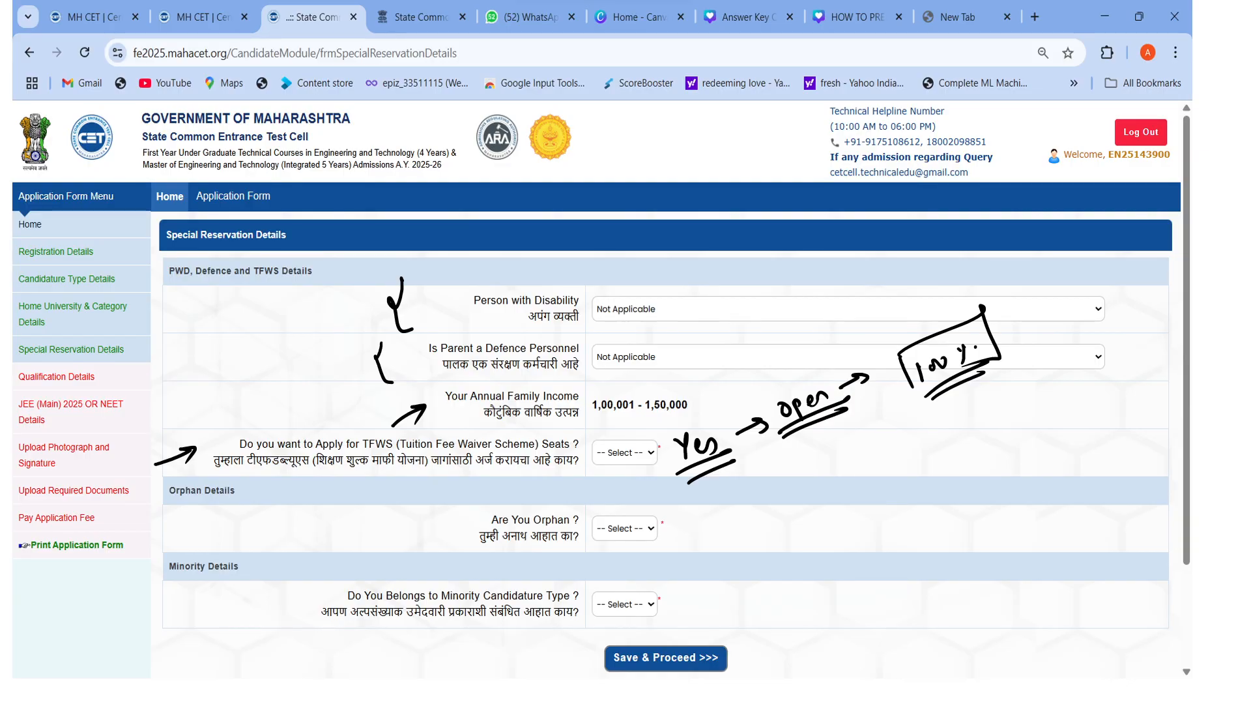
Step: Bracket the minority candidature question, and mark the linguistic and religious minority options on the next slide
mouse_move(277, 576)
left_mouse_down()
mouse_move(265, 606)
mouse_move(298, 636)
left_mouse_up()
left_click_drag(742, 557, 757, 598)
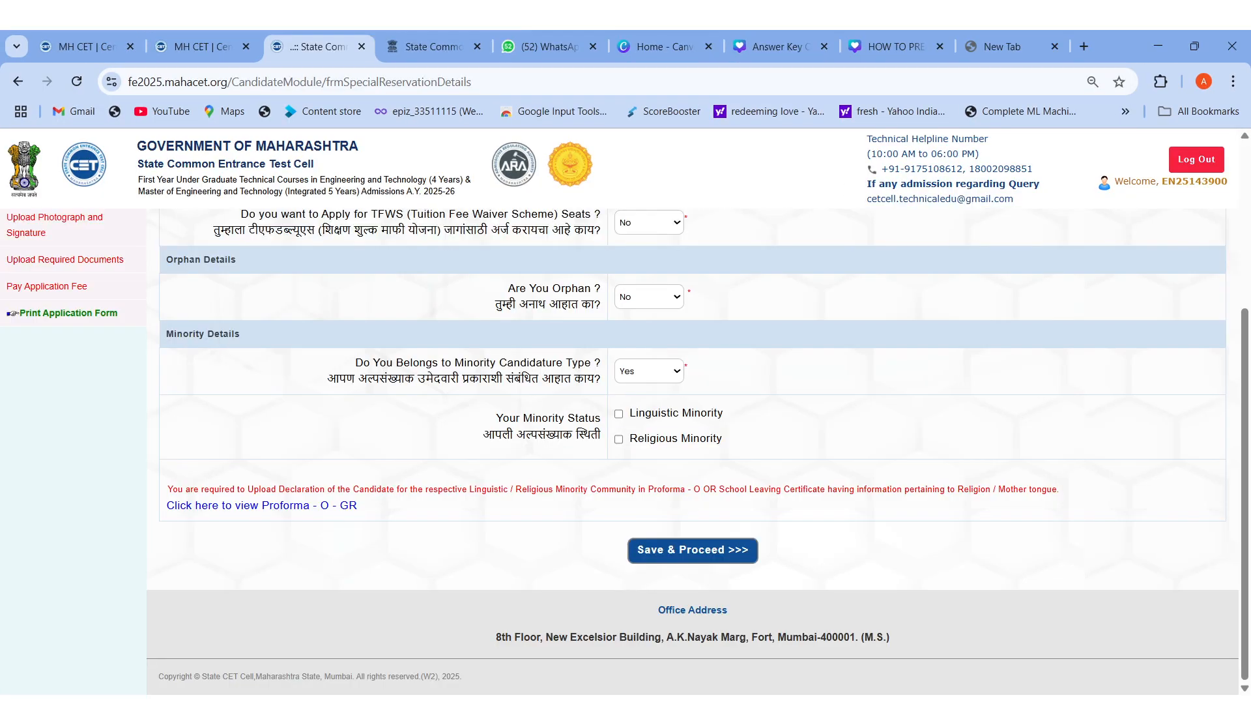
mouse_move(780, 363)
left_mouse_down()
mouse_move(839, 447)
mouse_move(805, 456)
left_mouse_up()
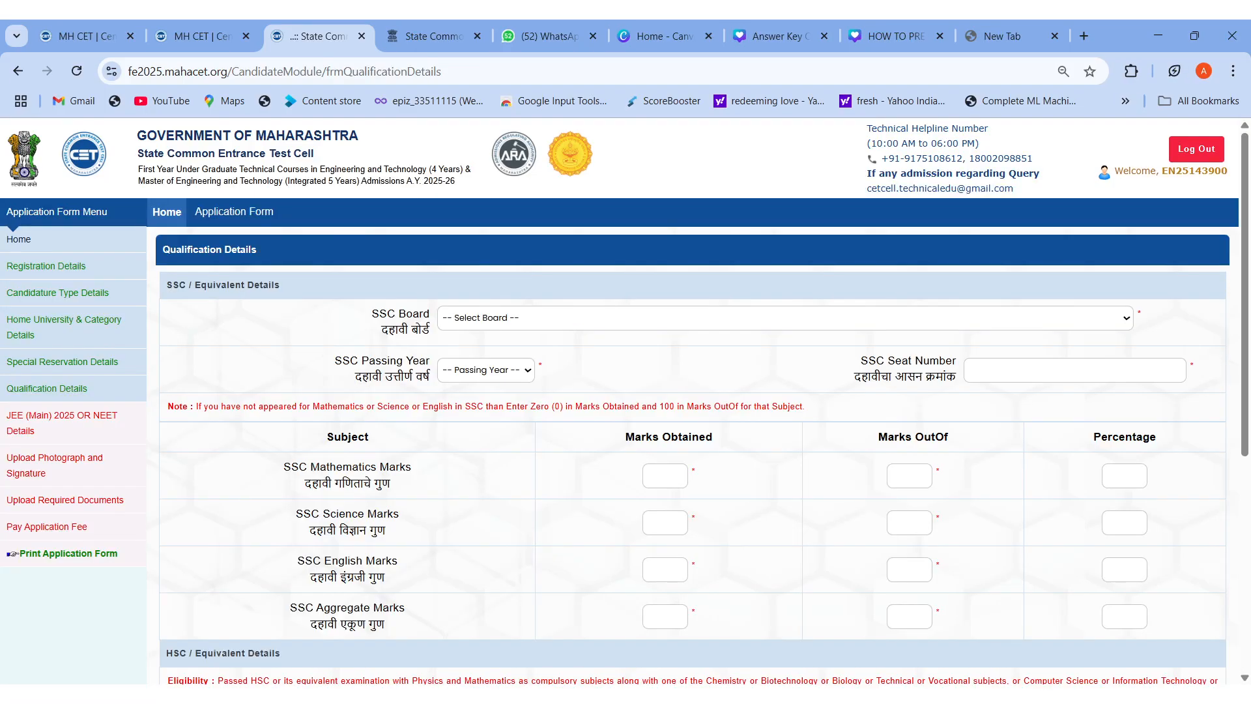
Step: On the Qualification Details slide, mark the SSC board, passing year and seat number, bracket the subjects, and mark the marks column headings
mouse_move(262, 316)
left_mouse_down()
mouse_move(242, 342)
mouse_move(266, 378)
left_mouse_up()
left_click_drag(535, 386, 585, 359)
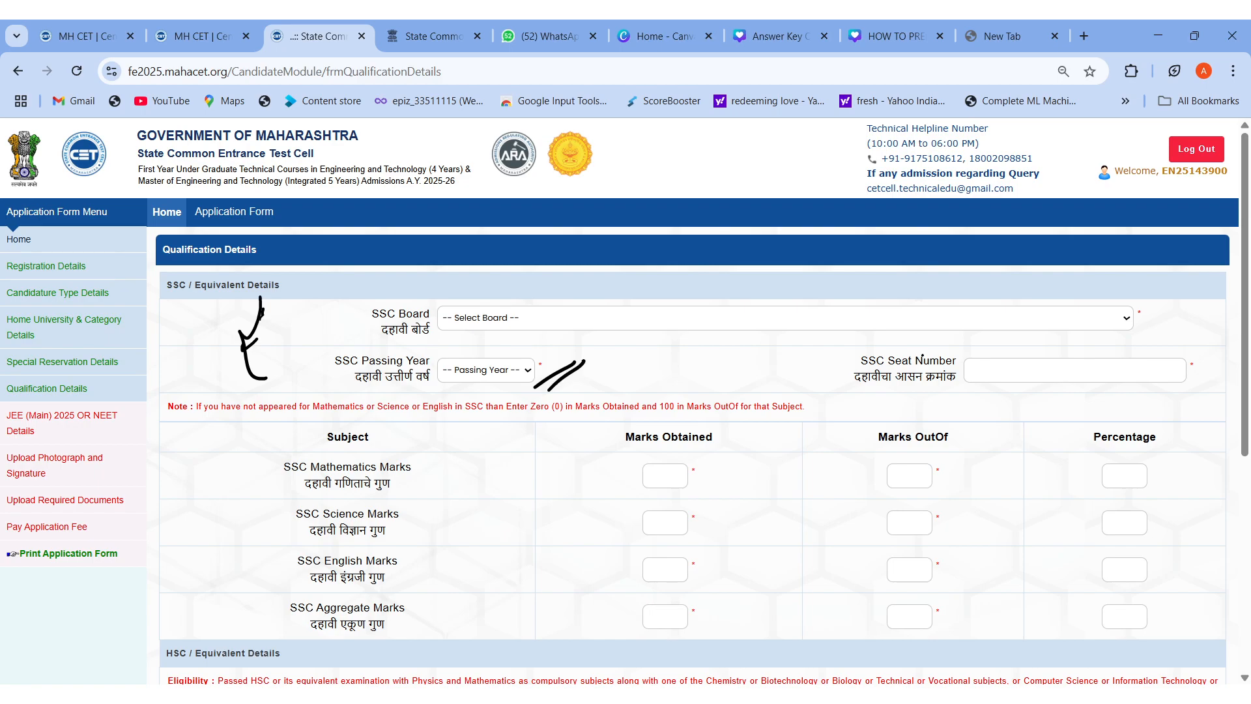
left_click_drag(773, 373, 811, 393)
left_click_drag(234, 450, 219, 667)
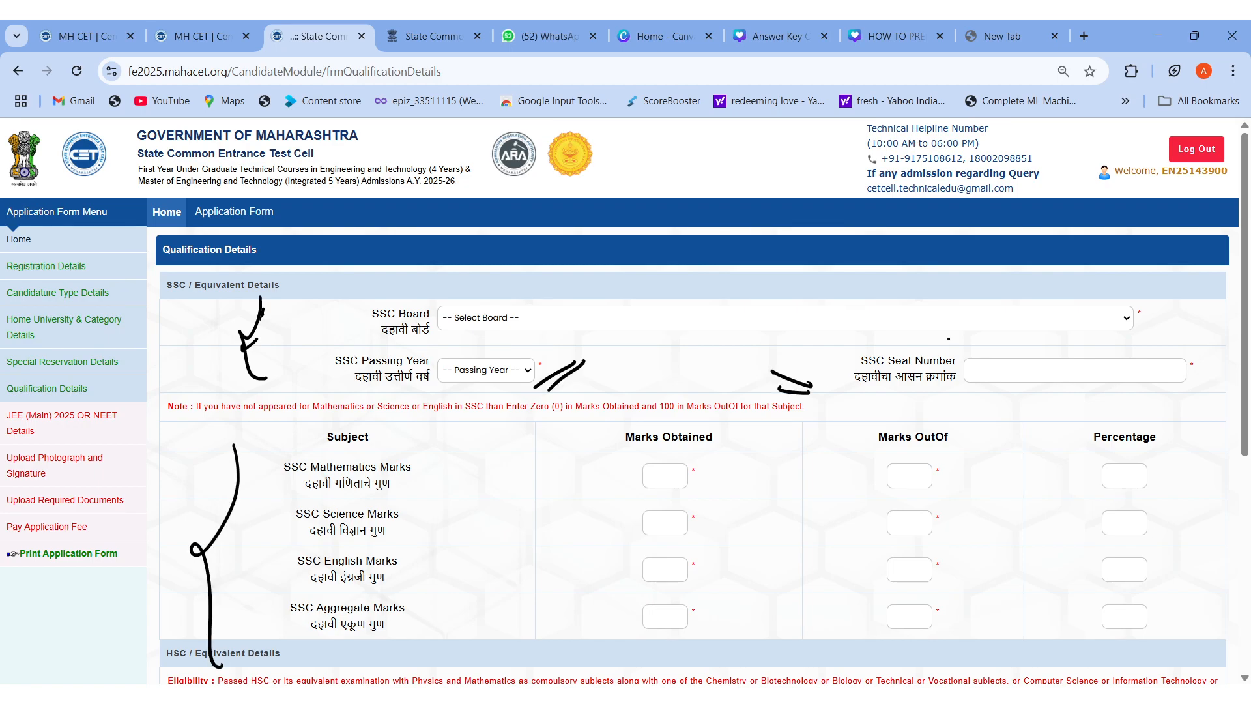
mouse_move(1089, 443)
left_mouse_down()
mouse_move(1089, 417)
mouse_move(1178, 442)
left_mouse_up()
mouse_move(597, 421)
left_mouse_down()
mouse_move(717, 404)
mouse_move(736, 441)
left_mouse_up()
mouse_move(865, 416)
left_mouse_down()
mouse_move(867, 438)
mouse_move(983, 415)
mouse_move(984, 440)
left_mouse_up()
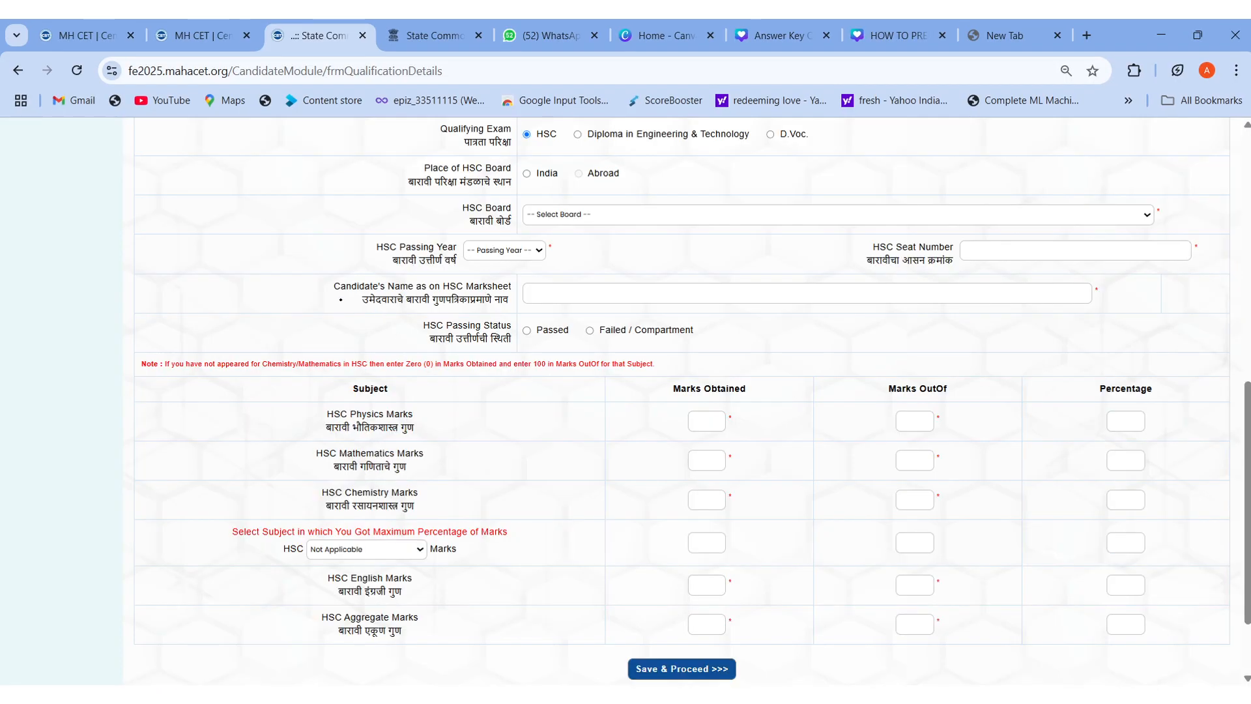
Step: Bracket the HSC details and subject rows on the next slide, and point arrows at the maximum-percentage subject selection
mouse_move(200, 154)
left_mouse_down()
mouse_move(198, 458)
mouse_move(171, 579)
mouse_move(202, 667)
left_mouse_up()
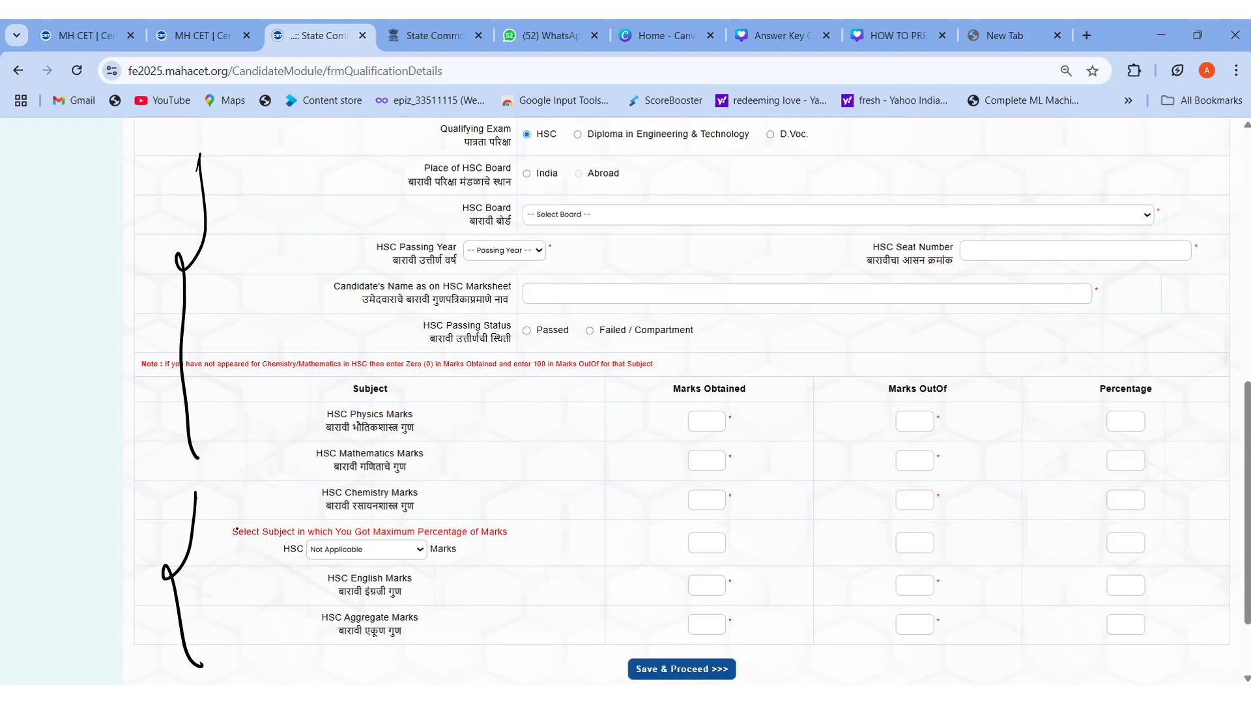
left_click_drag(229, 550, 249, 548)
mouse_move(279, 395)
left_mouse_down()
mouse_move(266, 481)
mouse_move(275, 521)
left_mouse_up()
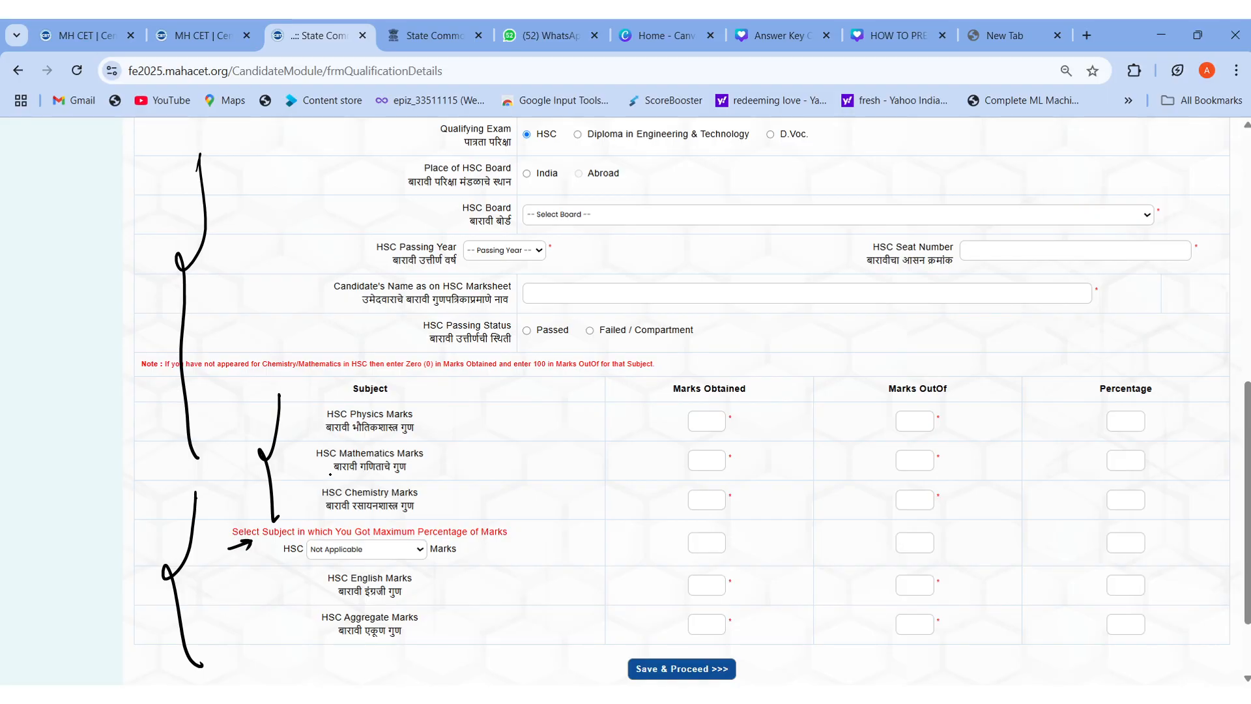
mouse_move(521, 541)
left_mouse_down()
mouse_move(485, 554)
mouse_move(504, 558)
left_mouse_up()
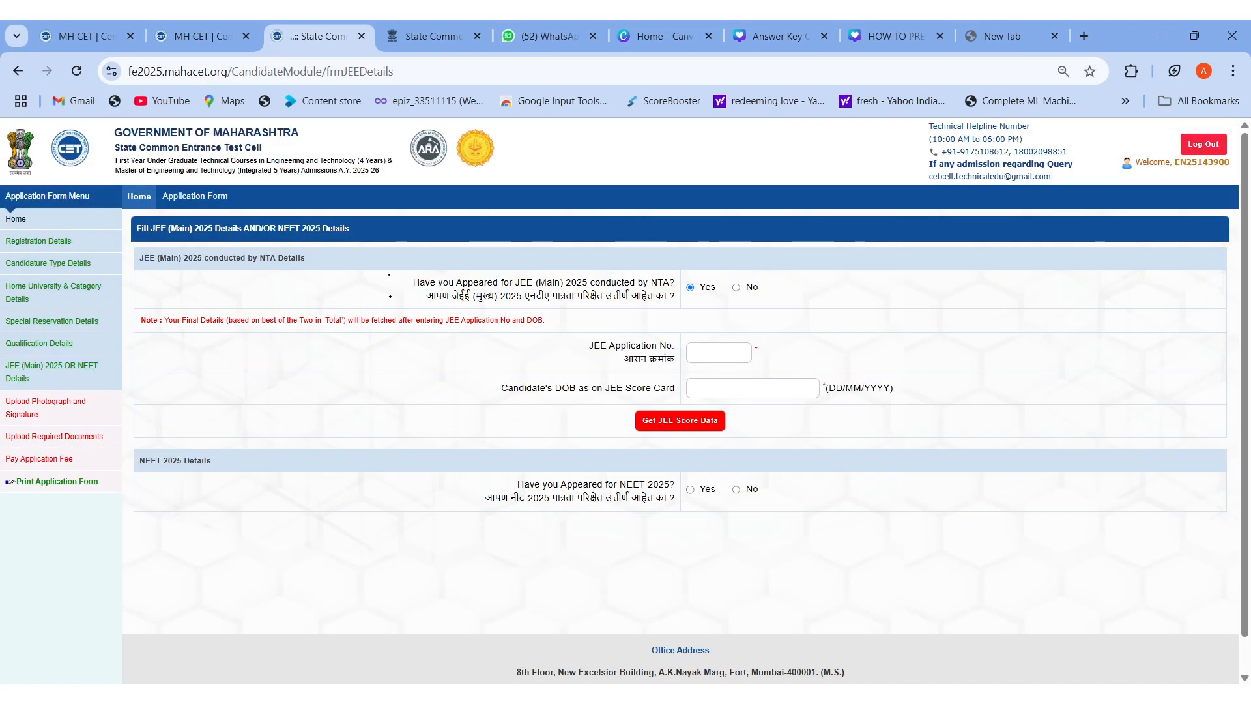
Step: On the JEE / NEET slide, bracket the JEE (Main) 2025 fields from both sides and mark the NEET 2025 question
left_click_drag(389, 274, 385, 467)
mouse_move(930, 257)
left_mouse_down()
mouse_move(983, 347)
mouse_move(942, 422)
left_mouse_up()
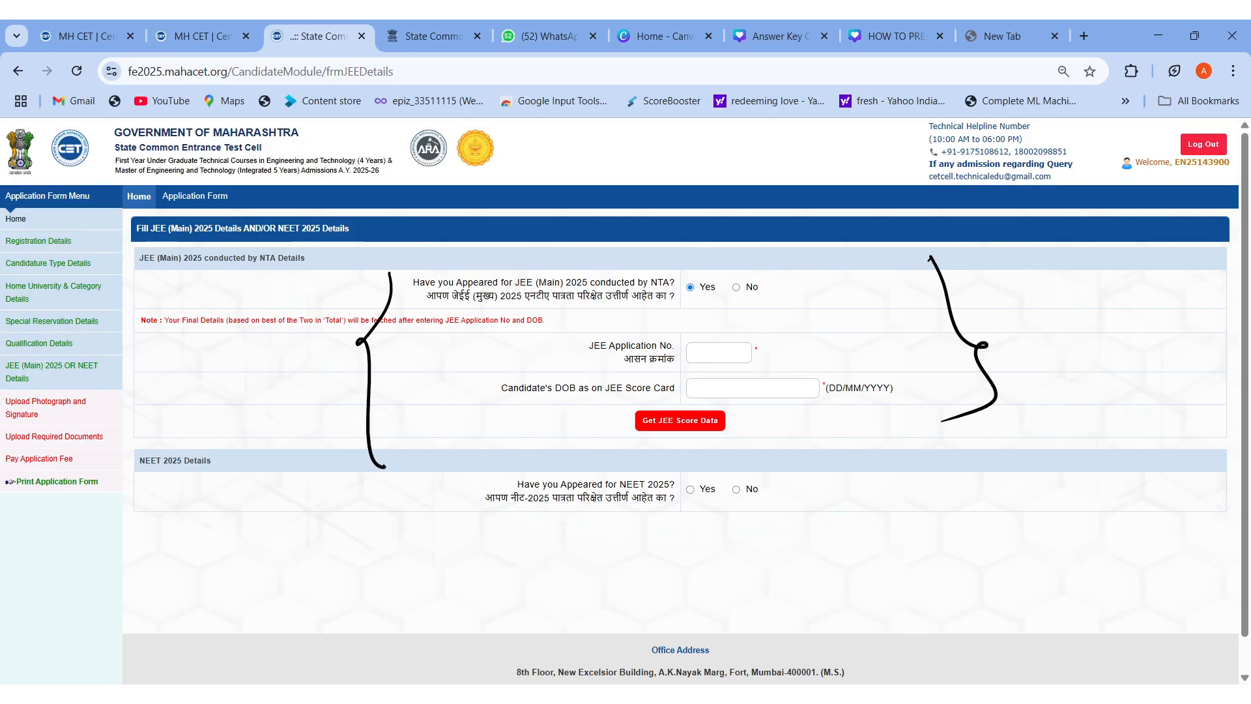
left_click_drag(663, 518, 773, 507)
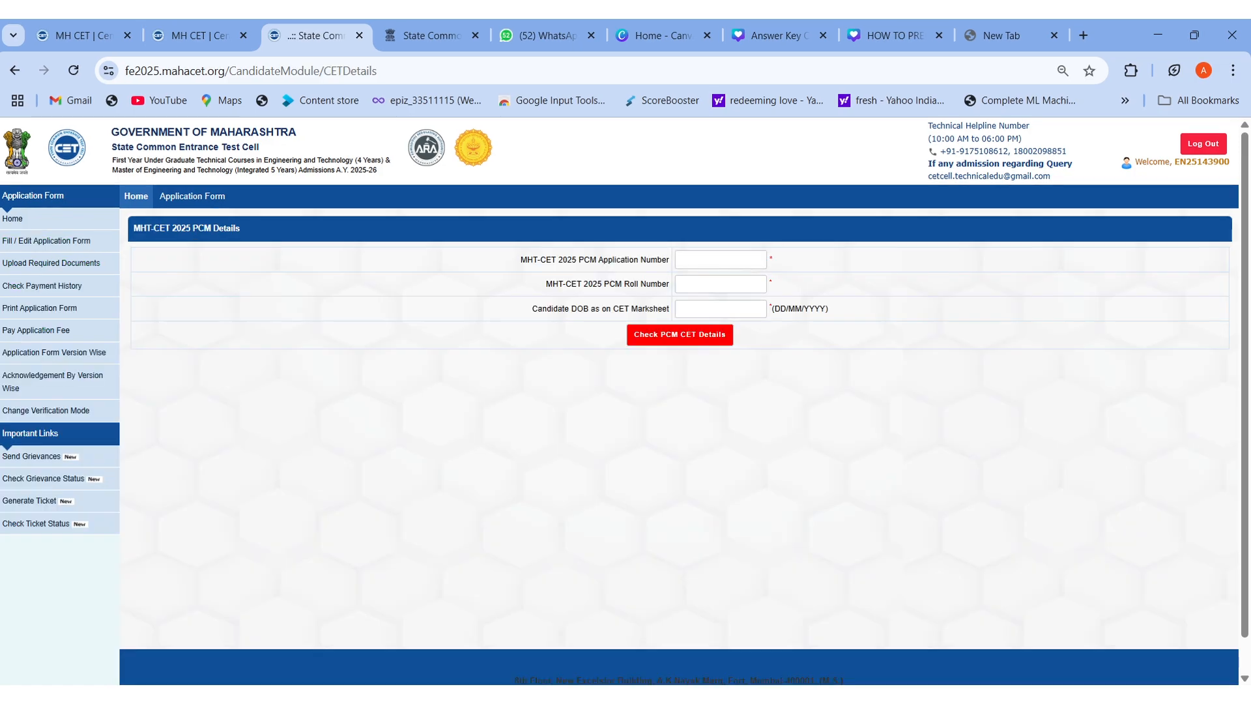
Step: On the MHT-CET 2025 PCM Details slide, bracket the fields from both sides and underline Check PCM CET Details
mouse_move(499, 238)
left_mouse_down()
mouse_move(493, 388)
mouse_move(519, 398)
left_mouse_up()
left_click_drag(886, 228, 844, 378)
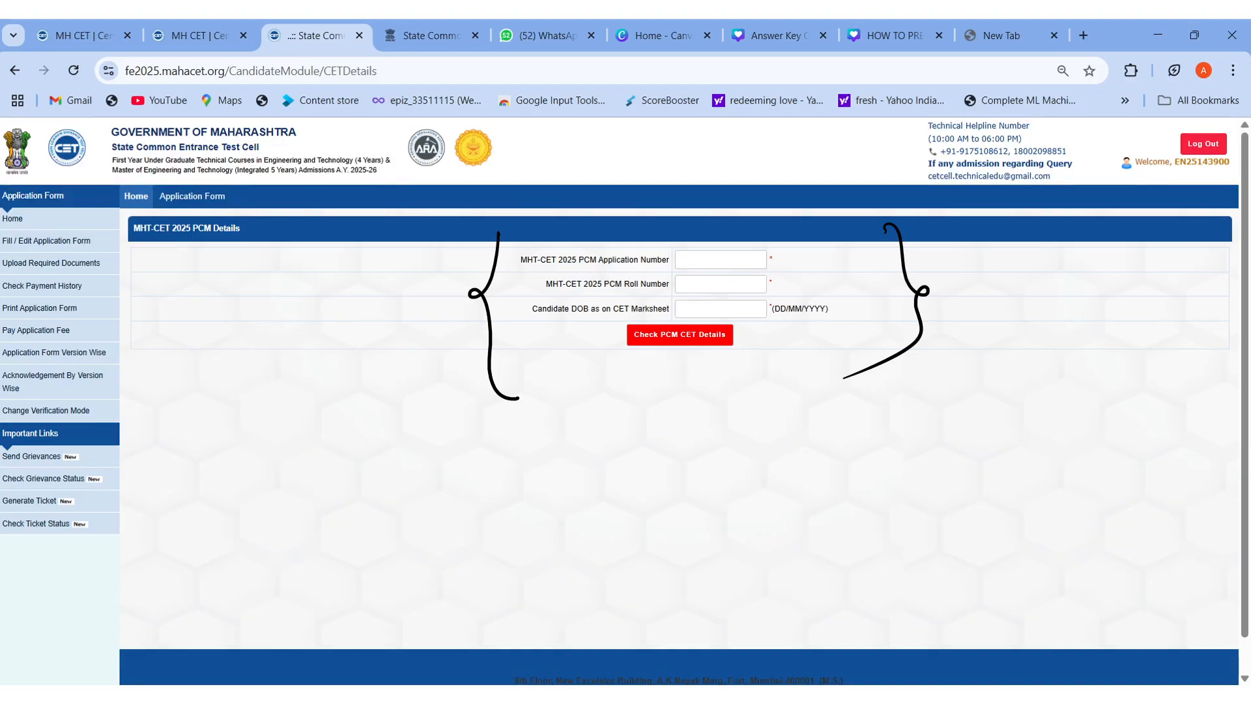
mouse_move(604, 374)
left_mouse_down()
mouse_move(743, 365)
mouse_move(611, 391)
left_mouse_up()
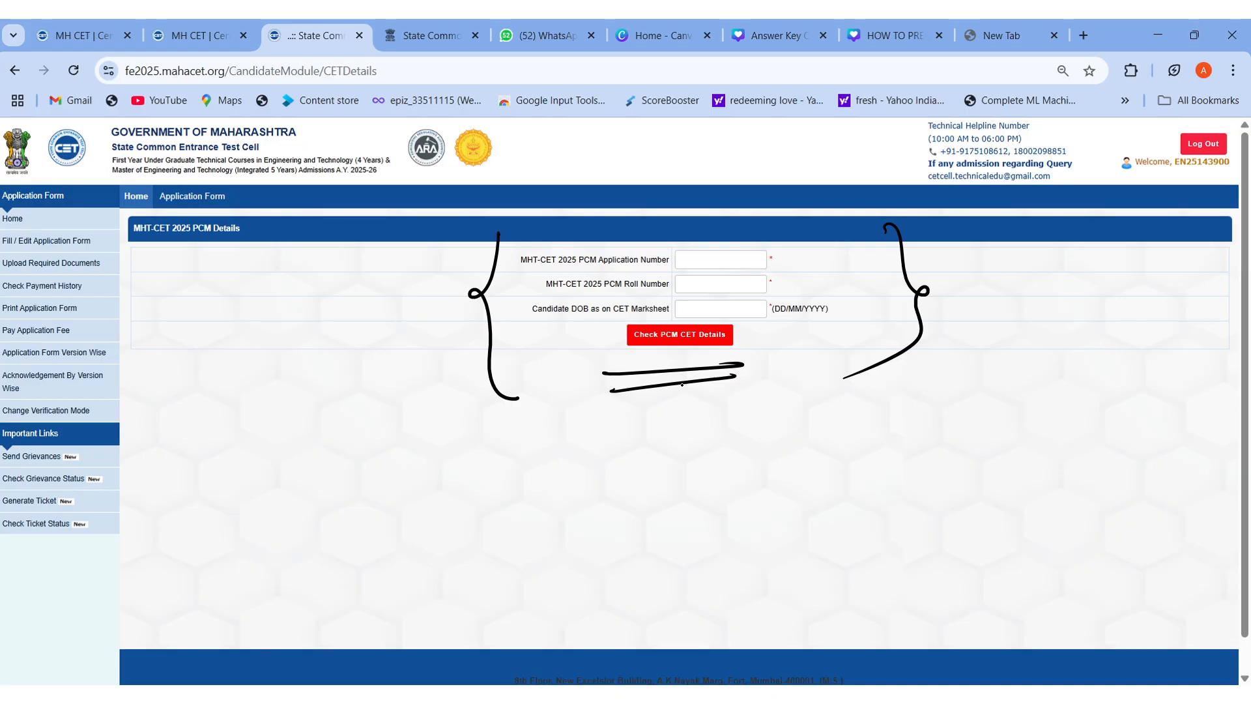
left_click_drag(661, 365, 730, 363)
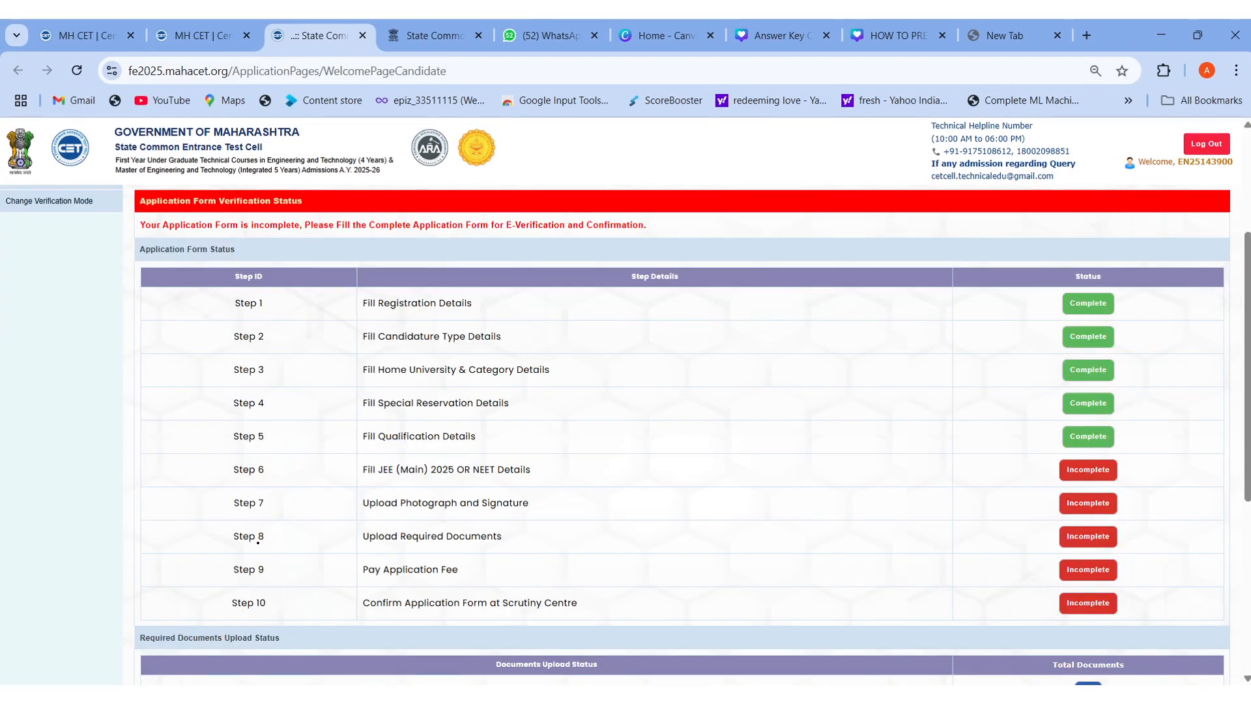
Step: On the Application Form Status slide, circle Steps 7 and 8, then underline the Step 10 confirmation text and point arrows at it
mouse_move(247, 486)
left_mouse_down()
mouse_move(236, 486)
mouse_move(271, 502)
mouse_move(271, 484)
left_mouse_up()
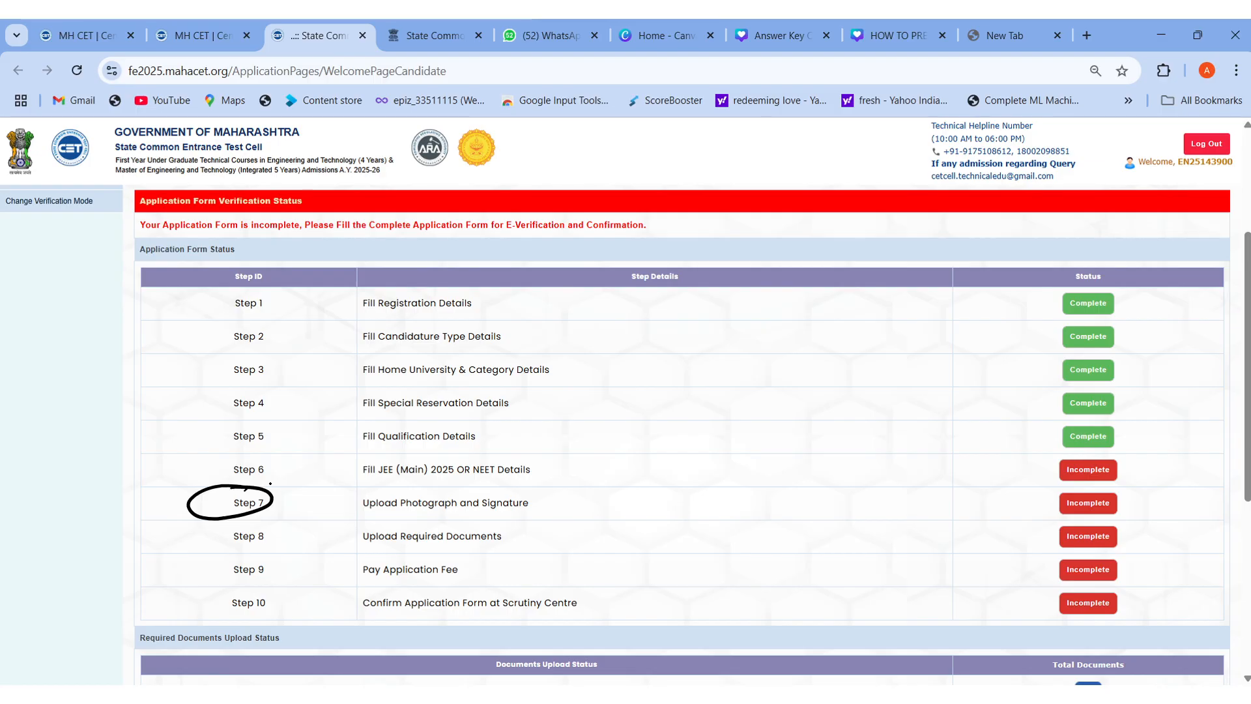
mouse_move(250, 528)
left_mouse_down()
mouse_move(203, 549)
mouse_move(290, 536)
mouse_move(251, 529)
left_mouse_up()
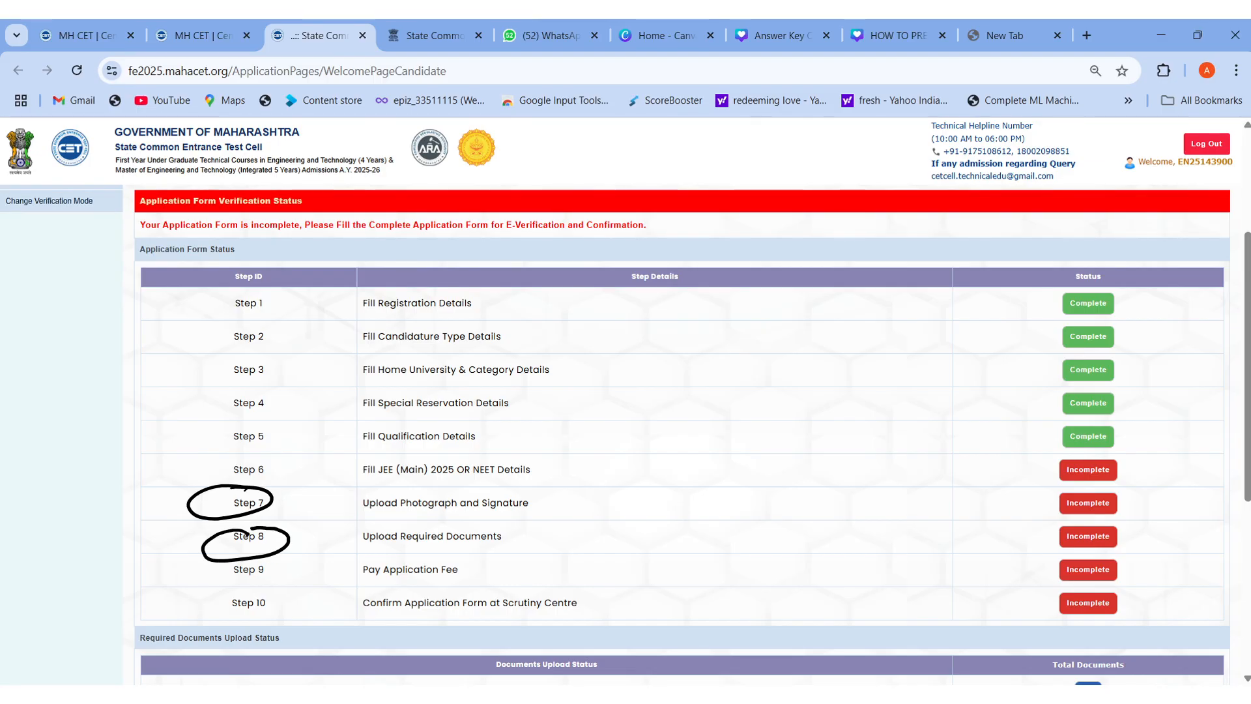
left_click_drag(308, 638, 334, 612)
left_click_drag(318, 615, 332, 624)
left_click_drag(467, 626, 583, 603)
left_click_drag(504, 639, 584, 603)
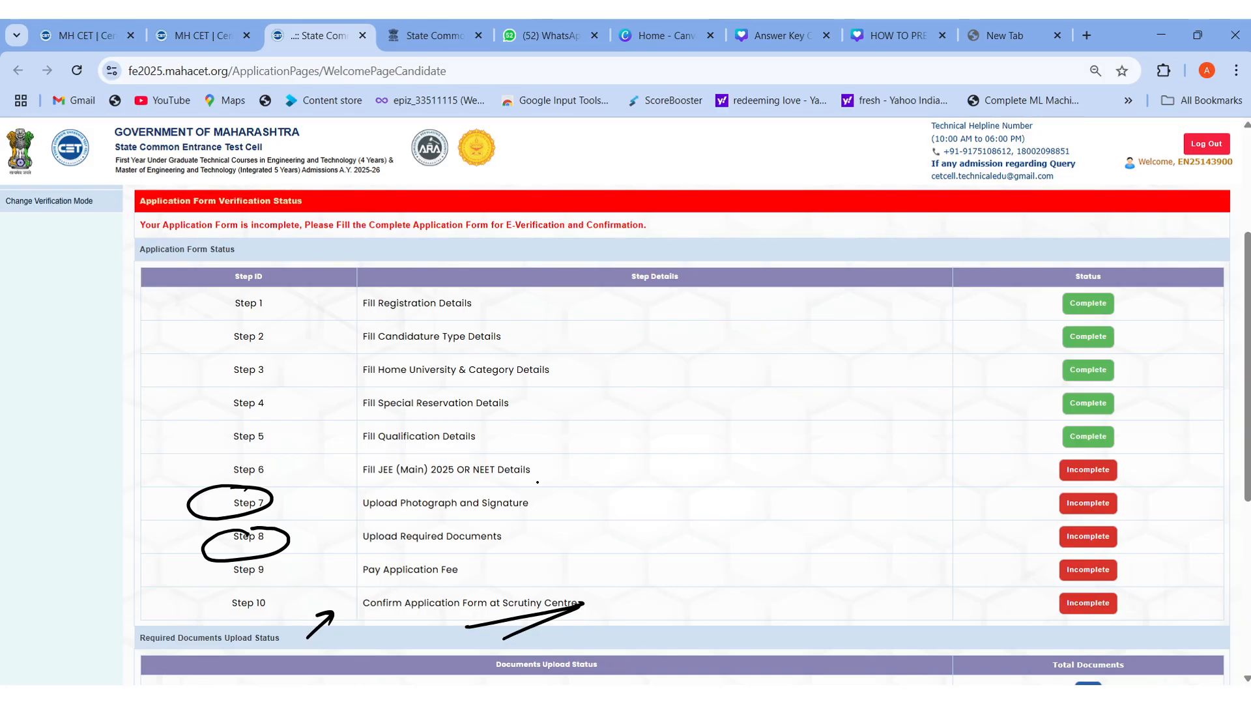
left_click_drag(625, 603, 593, 610)
left_click_drag(601, 600, 611, 617)
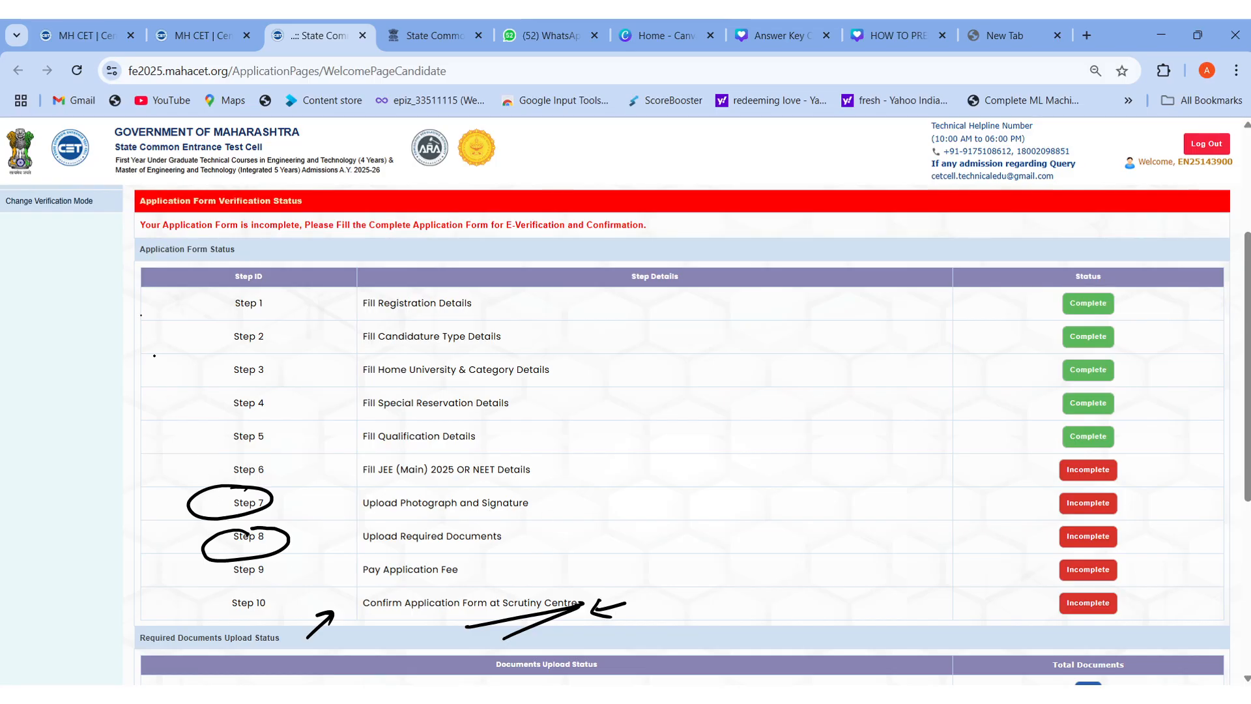
Step: Bracket the whole list of ten steps, circle Pay Application Fee, and add emphasis marks beside it
left_click_drag(141, 315, 122, 662)
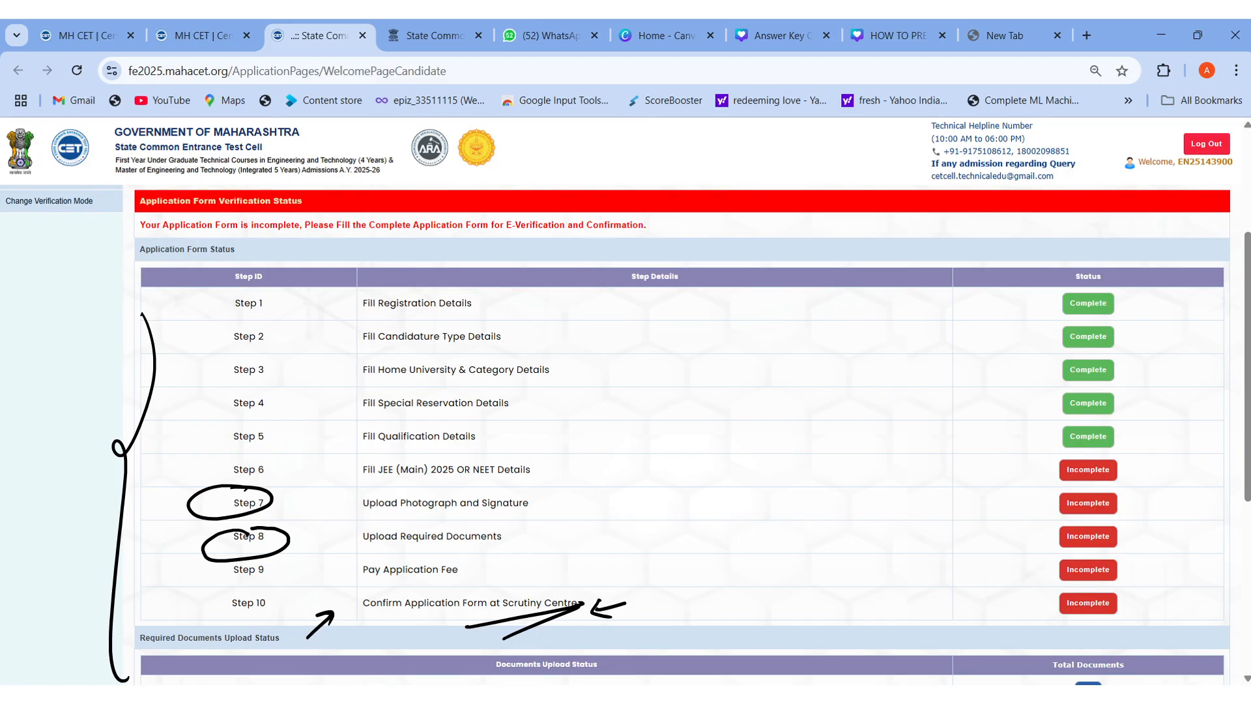
mouse_move(458, 558)
left_mouse_down()
mouse_move(417, 554)
mouse_move(506, 564)
mouse_move(456, 563)
left_mouse_up()
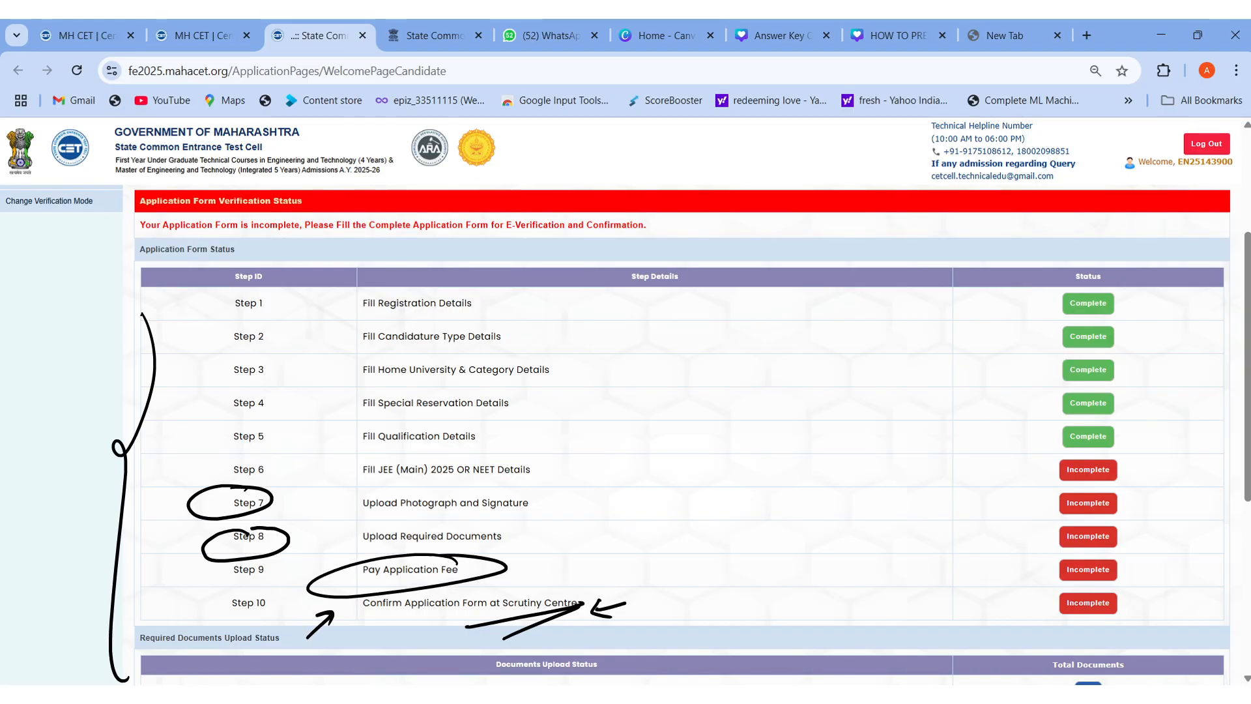
left_click_drag(533, 548, 529, 550)
left_click_drag(526, 567, 568, 566)
Step: Handwrite 1000 above the fee marks, double-underline it and circle it
left_click_drag(642, 497, 644, 520)
mouse_move(656, 488)
left_mouse_down()
mouse_move(655, 501)
mouse_move(678, 479)
left_mouse_up()
left_click_drag(640, 528, 699, 488)
left_click_drag(649, 538, 701, 498)
left_click_drag(694, 454, 635, 468)
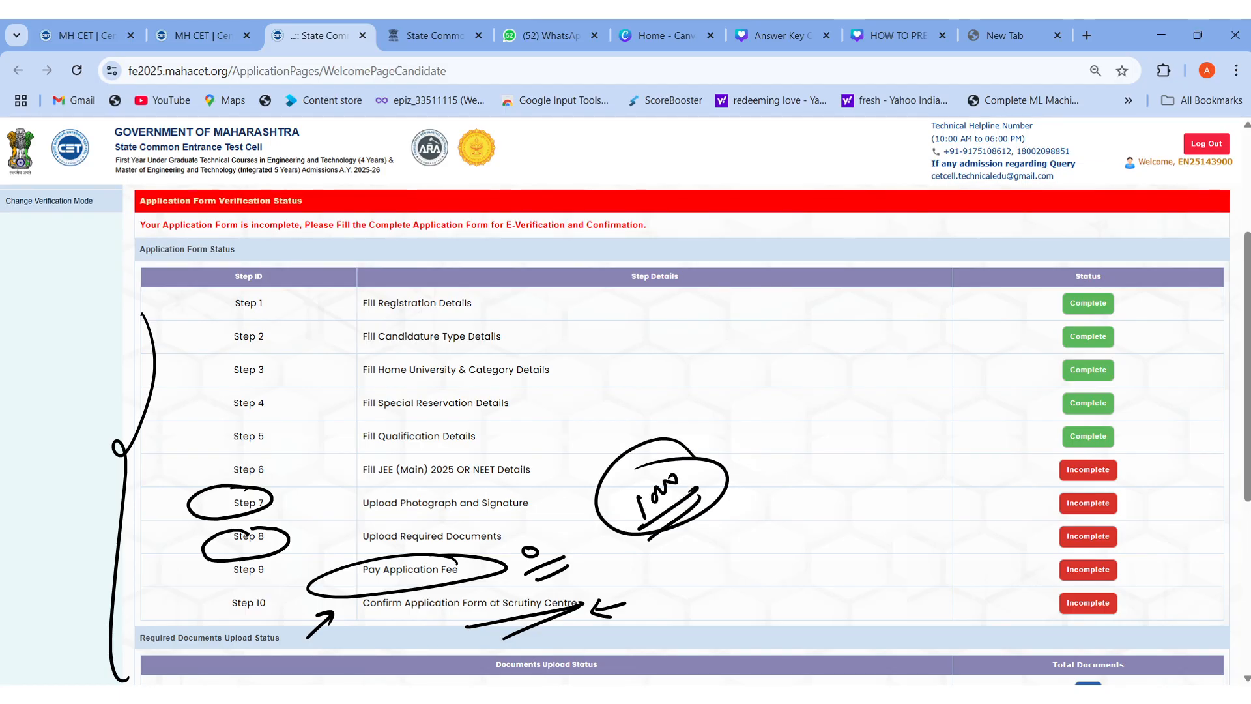